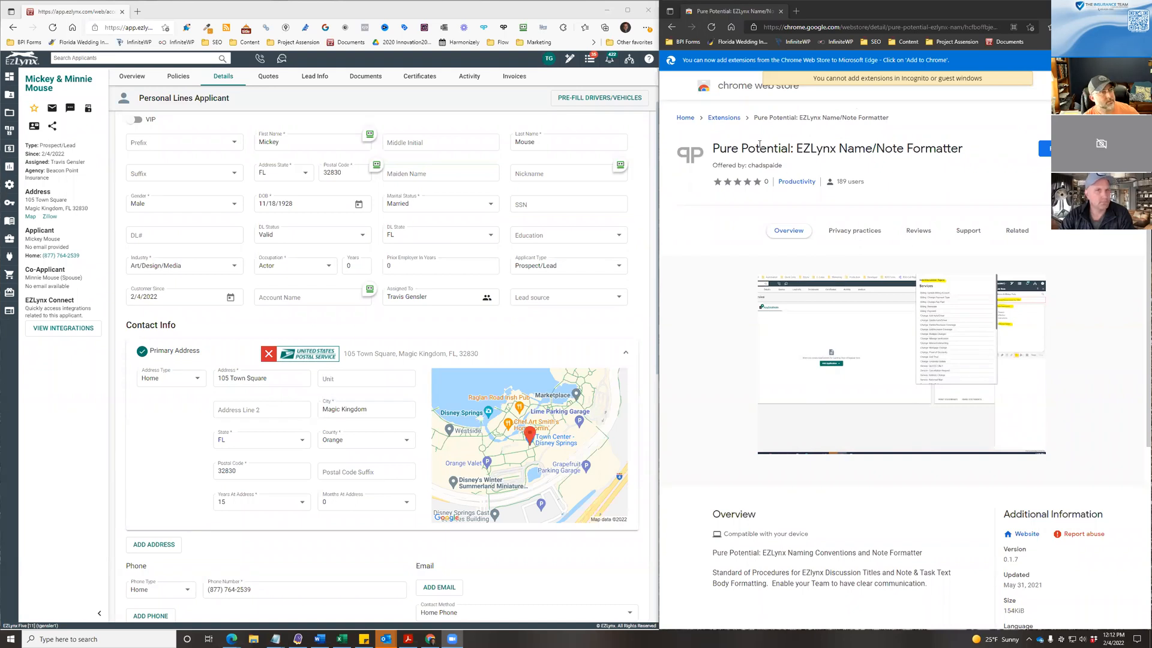
- Hide the Pure Potential: EZLynx Name/Note Formatter extension from the browser toolbar and show it there again
click(841, 11)
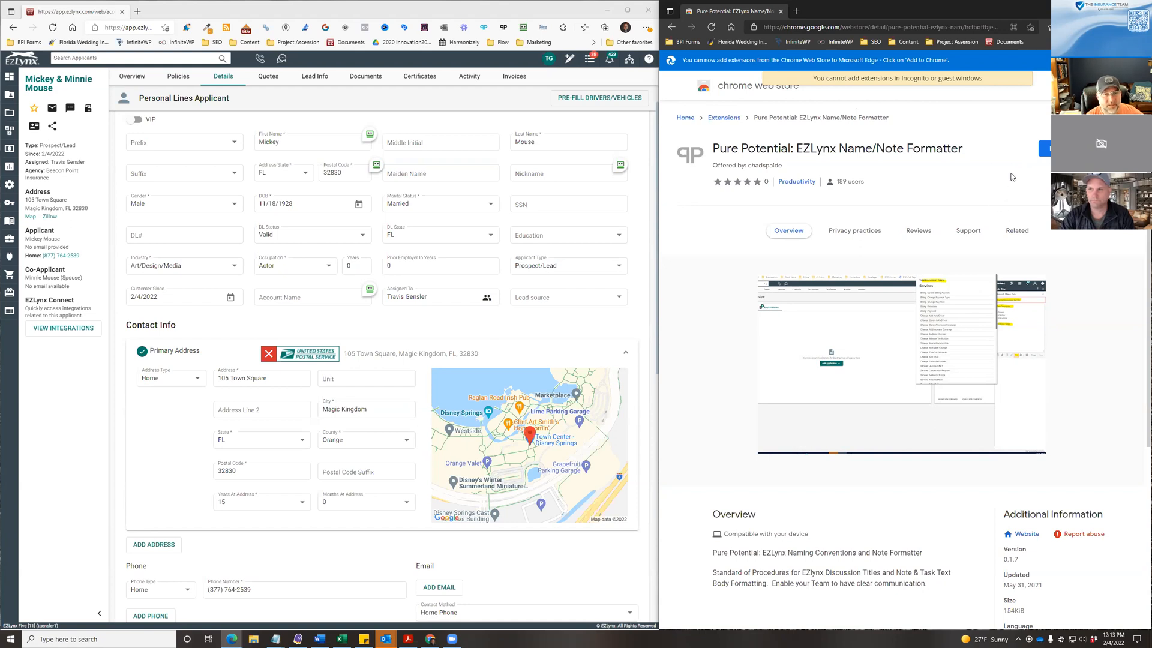
click(503, 28)
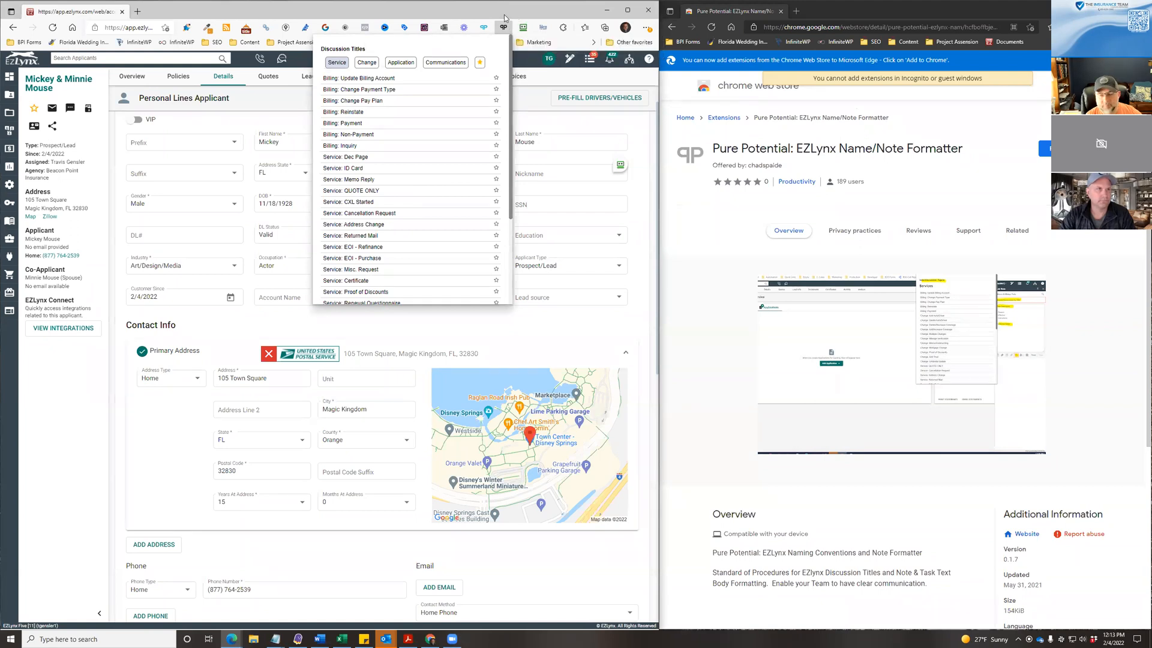
click(646, 29)
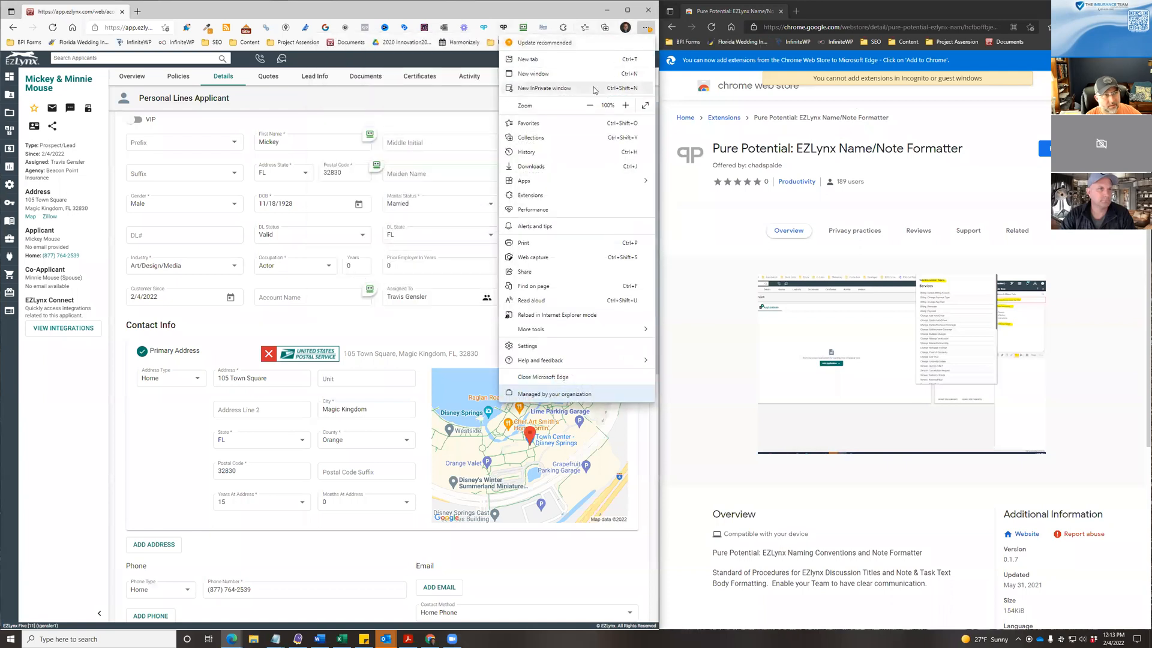
click(531, 196)
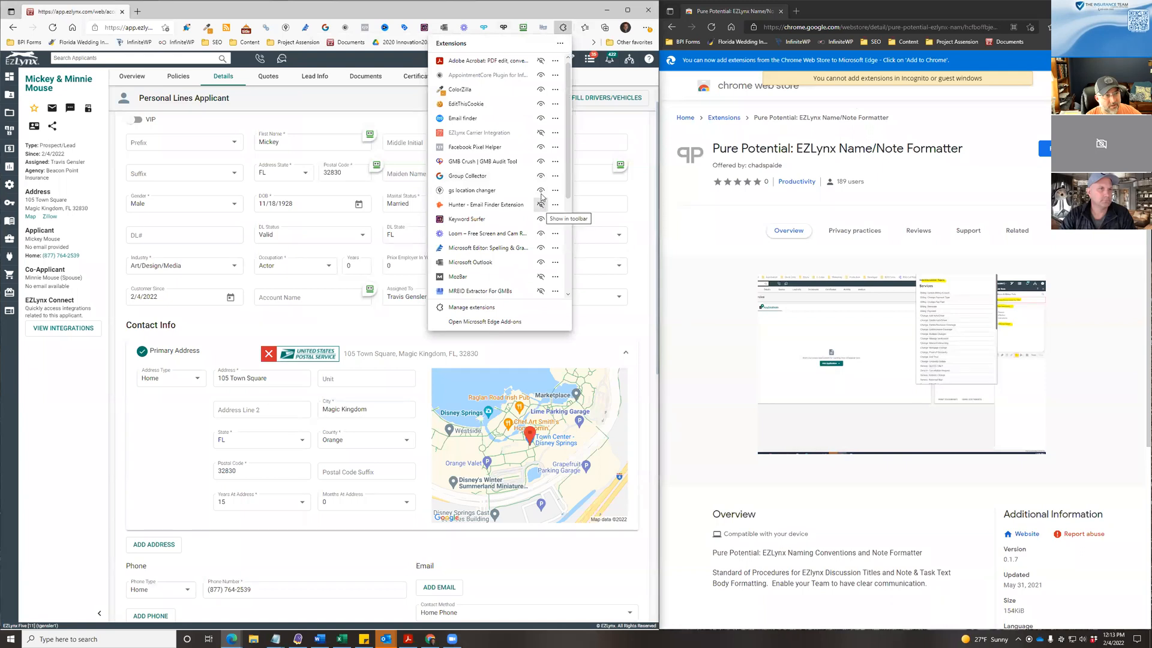
scroll(531, 180, down, 3)
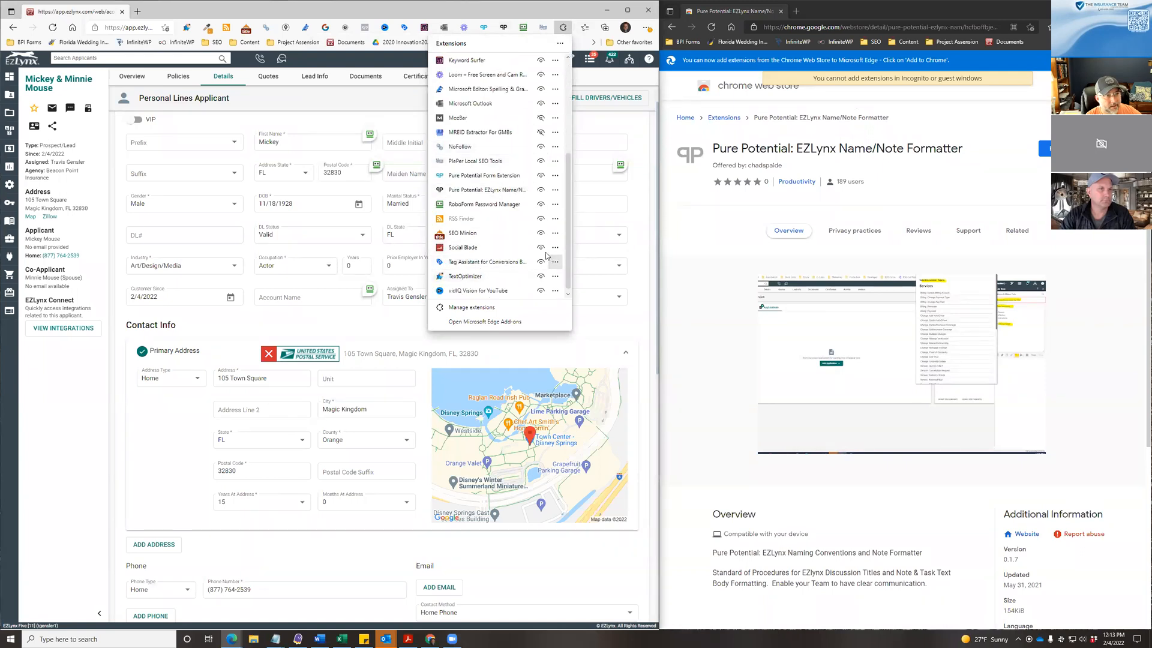
click(541, 191)
click(542, 190)
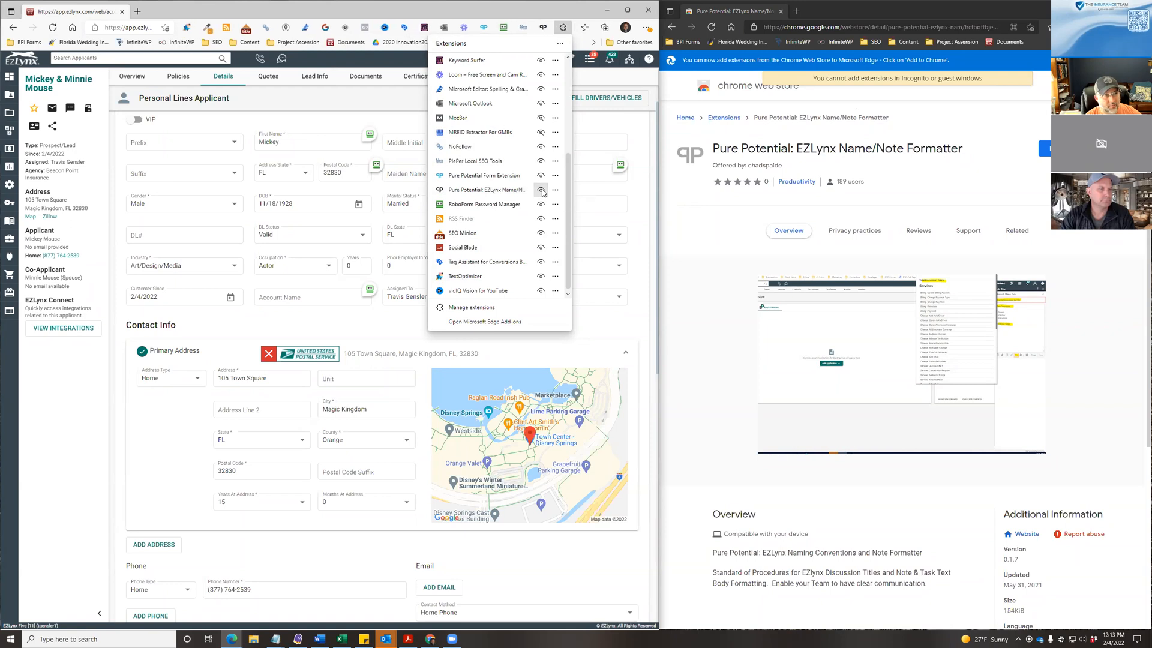
click(561, 29)
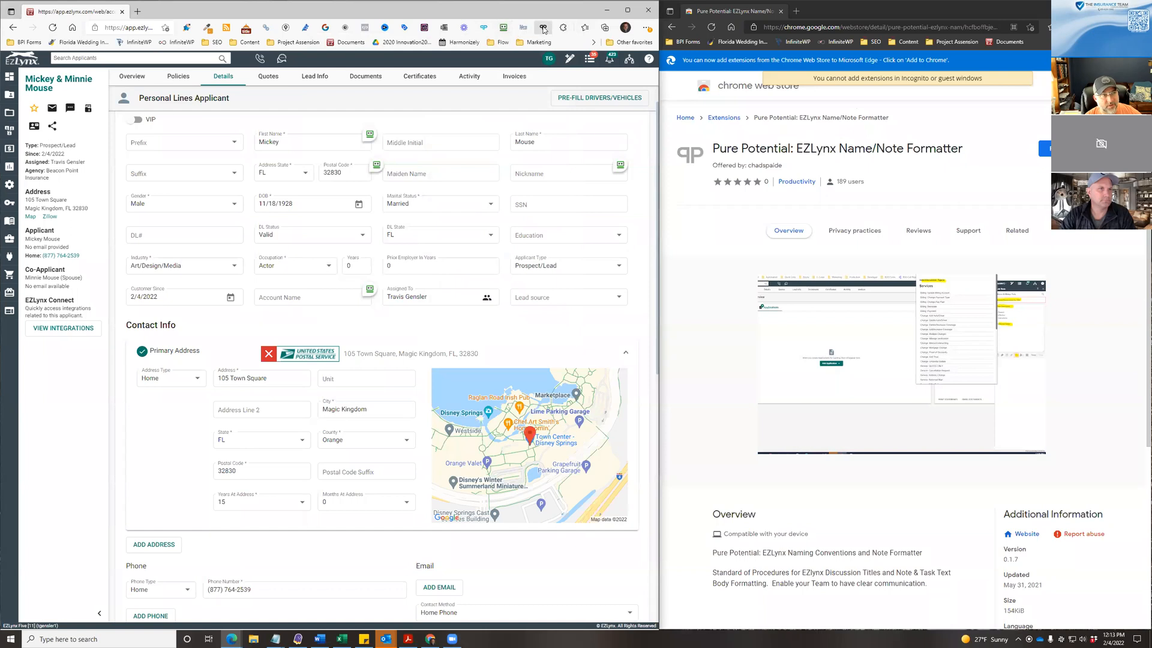
- Move the EZLynx Name/Note Formatter icon ahead of the Pure Potential Form Extension icon among the browser's pinned extensions
drag(545, 29, 326, 30)
drag(475, 30, 385, 29)
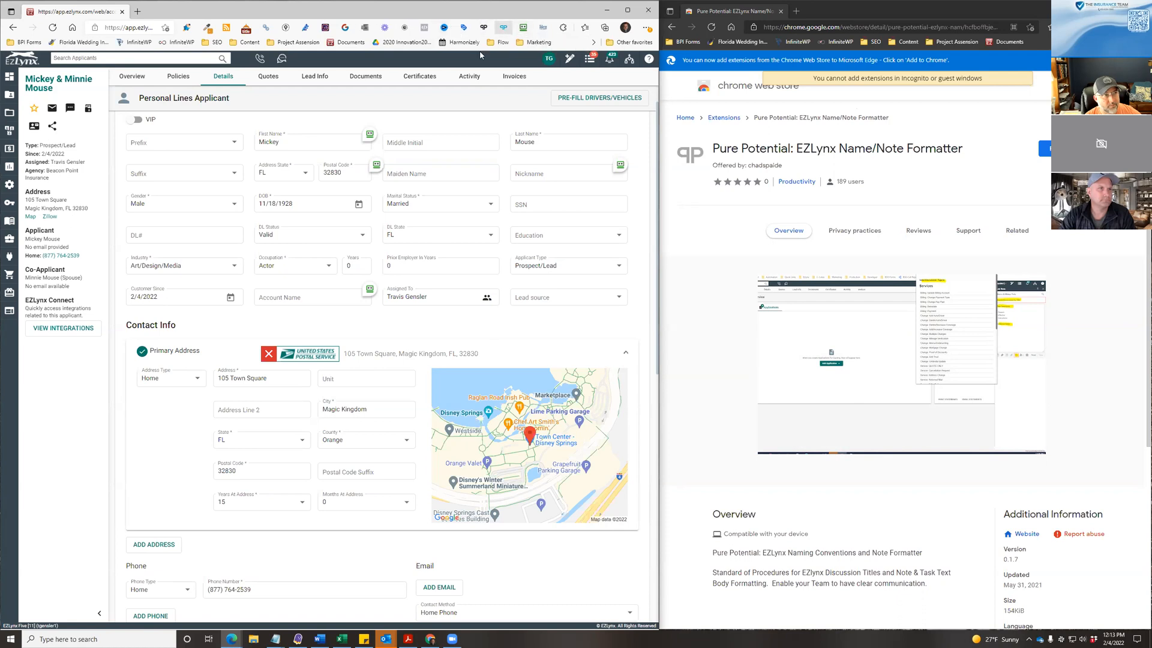
click(688, 277)
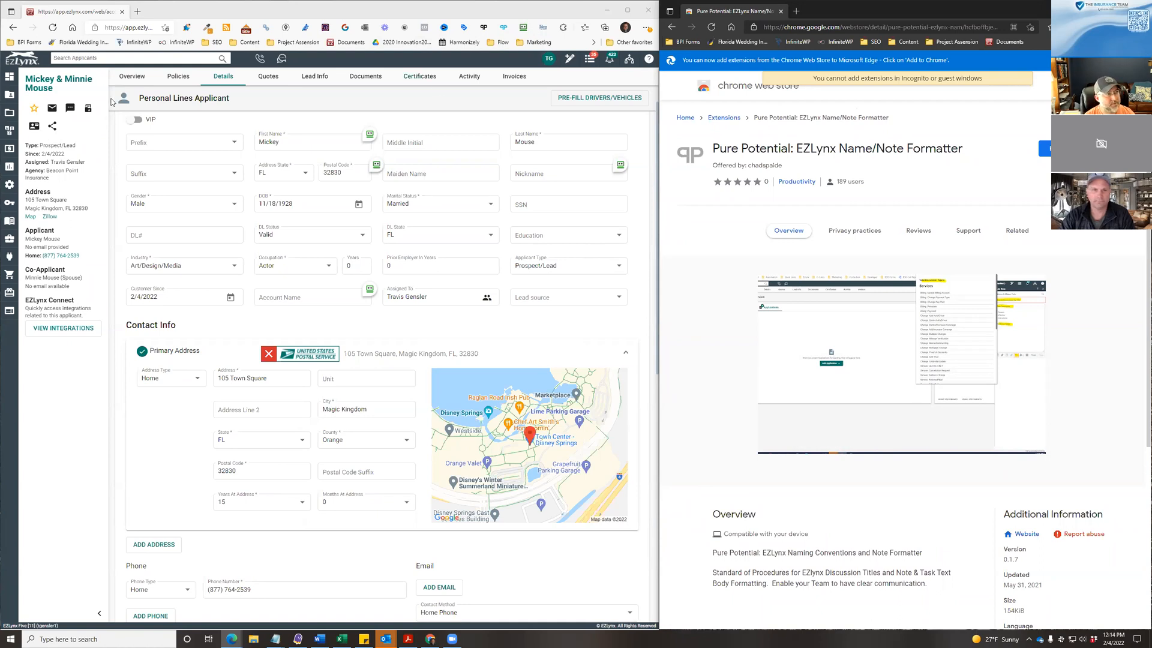
- Show the applicant's account activity and start a new note containing the Task Description template
click(469, 77)
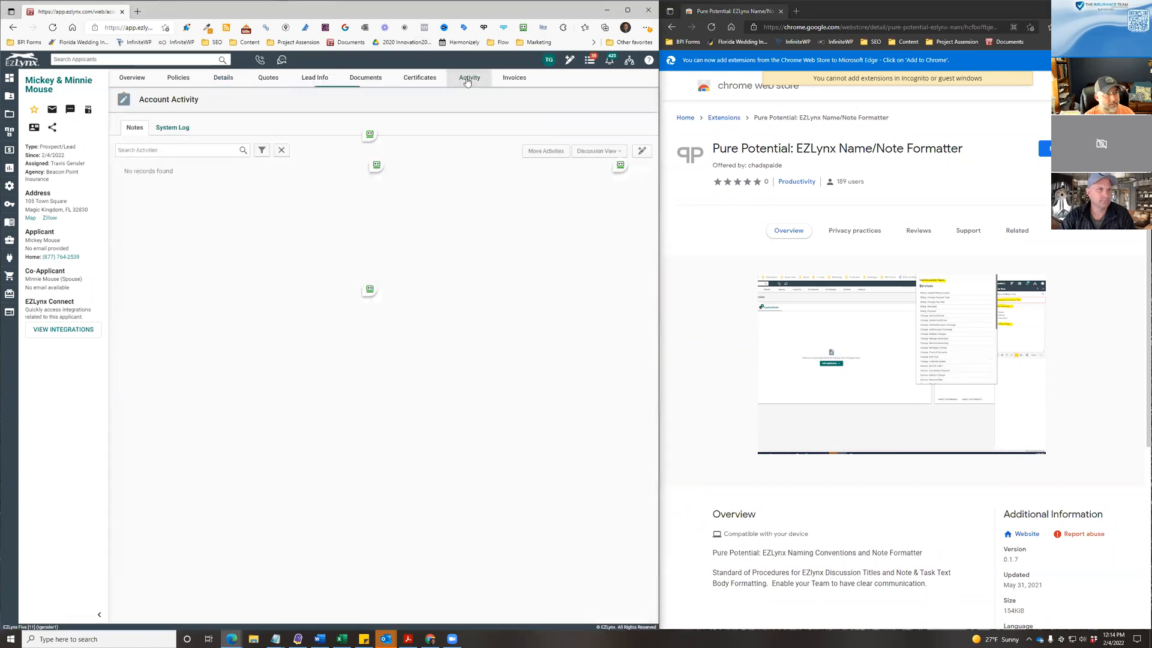
click(570, 62)
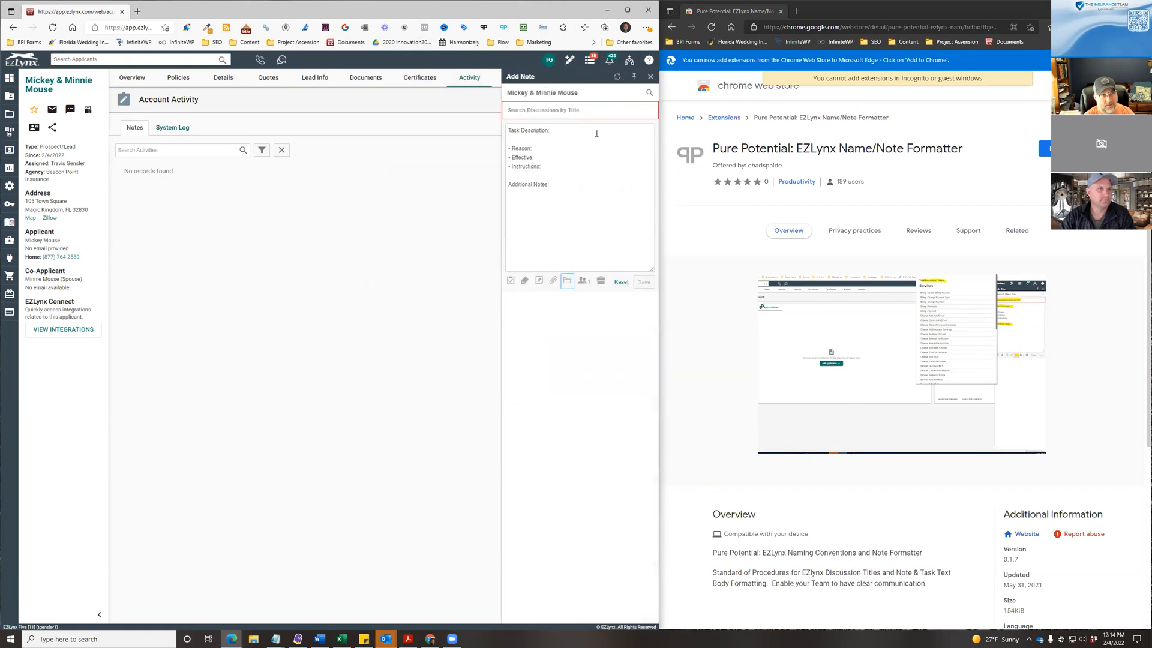
drag(560, 130, 582, 215)
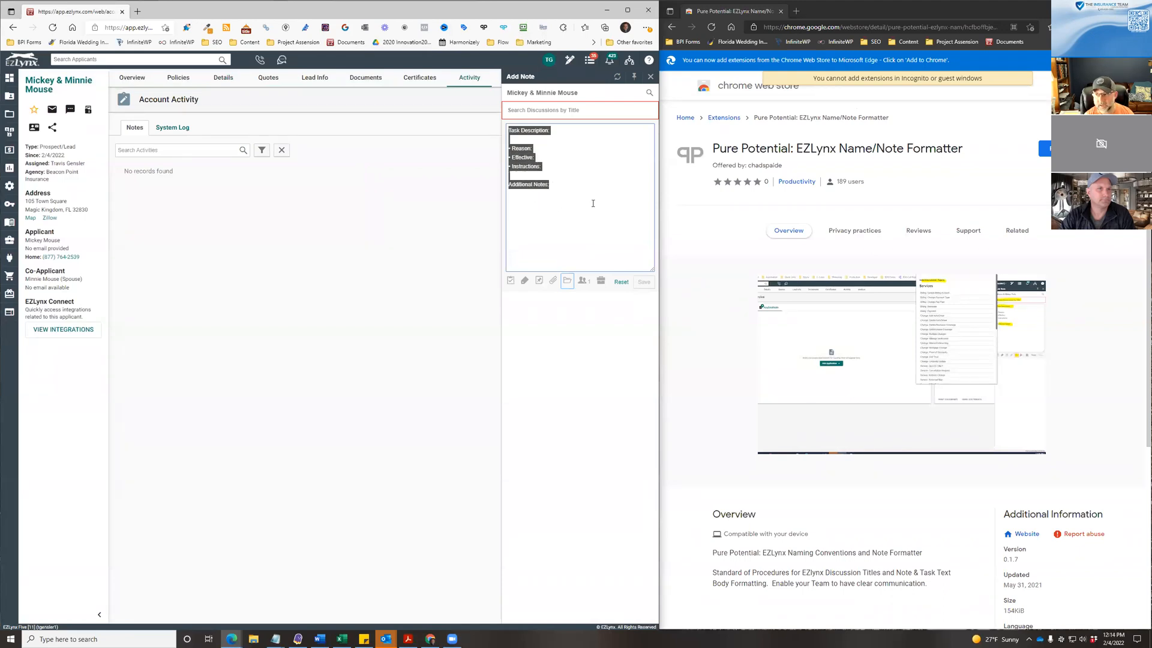
click(581, 199)
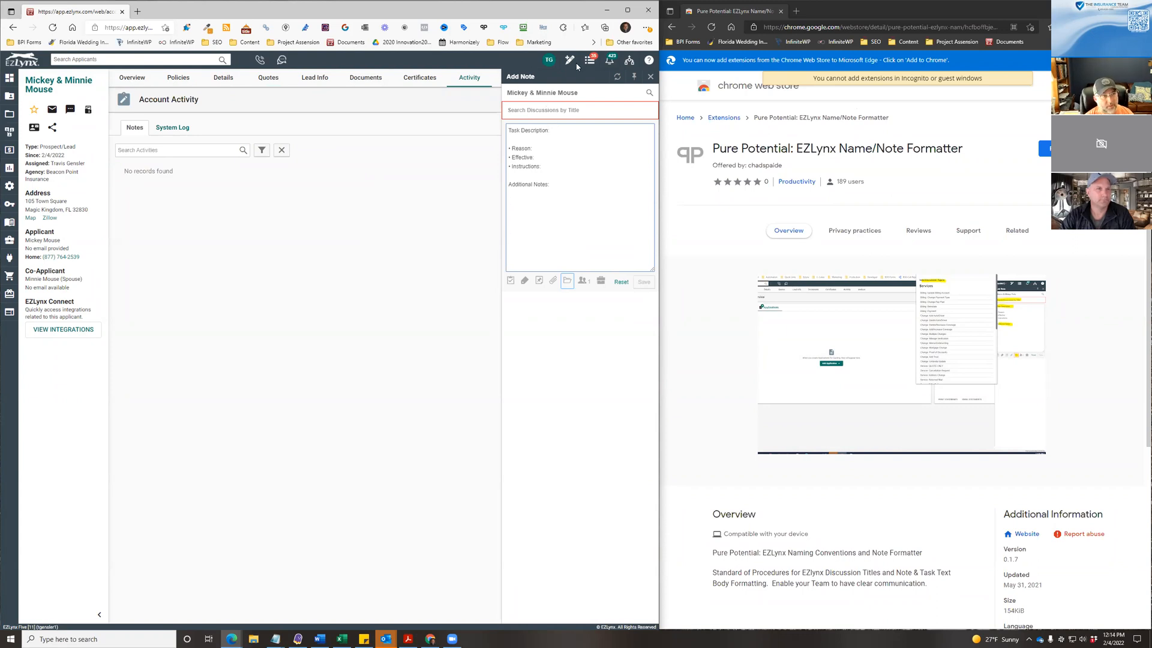
- Examine the Service and Change categories of discussion titles in the Name/Note Formatter extension
click(483, 28)
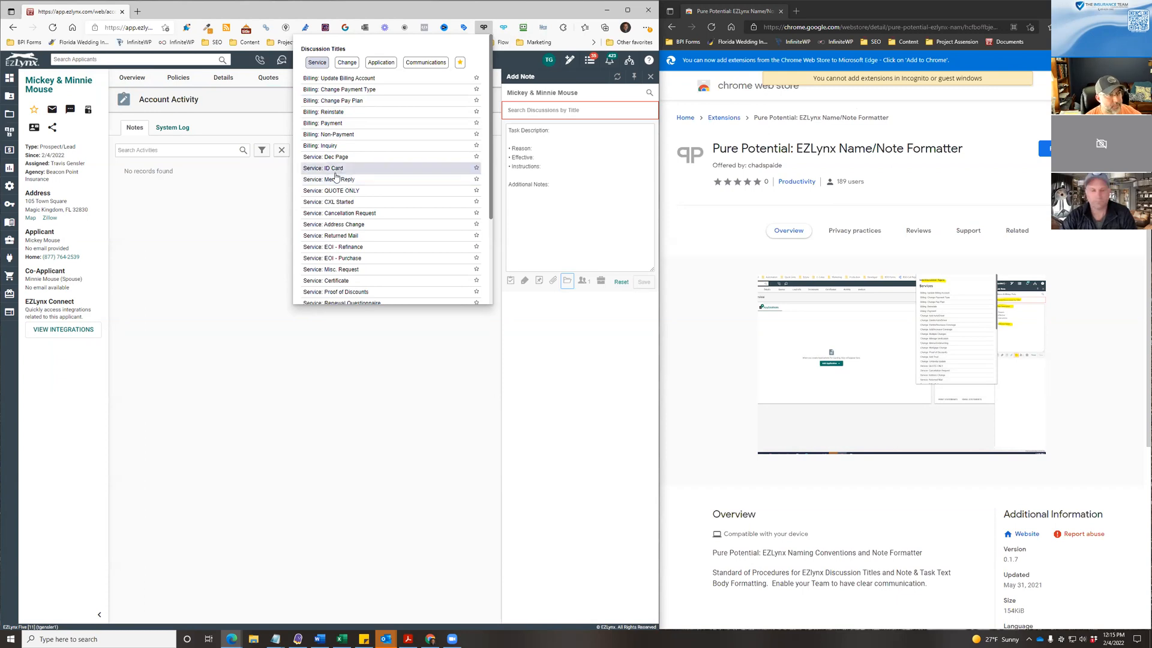
scroll(328, 212, down, 1)
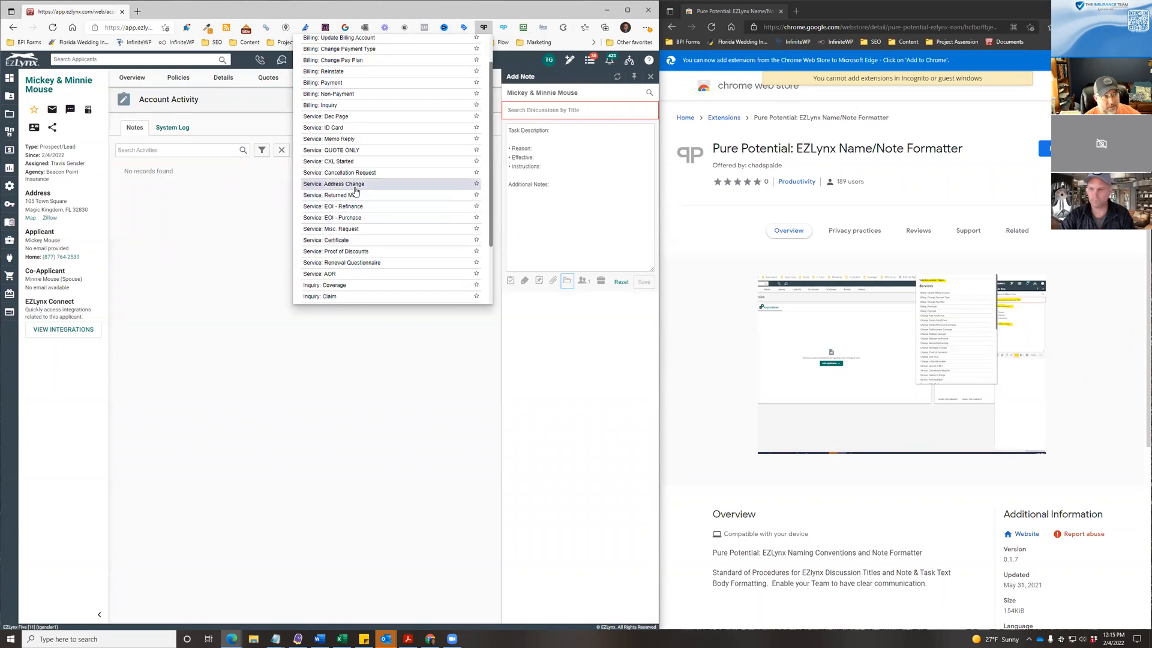
scroll(355, 252, down, 2)
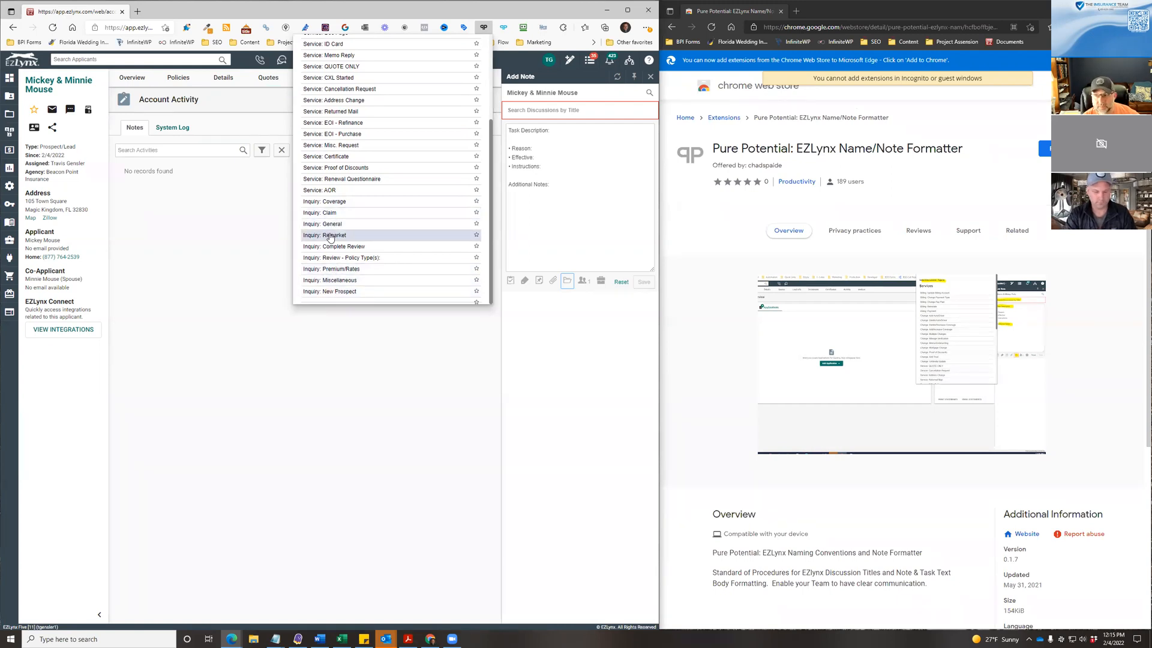
scroll(330, 238, up, 3)
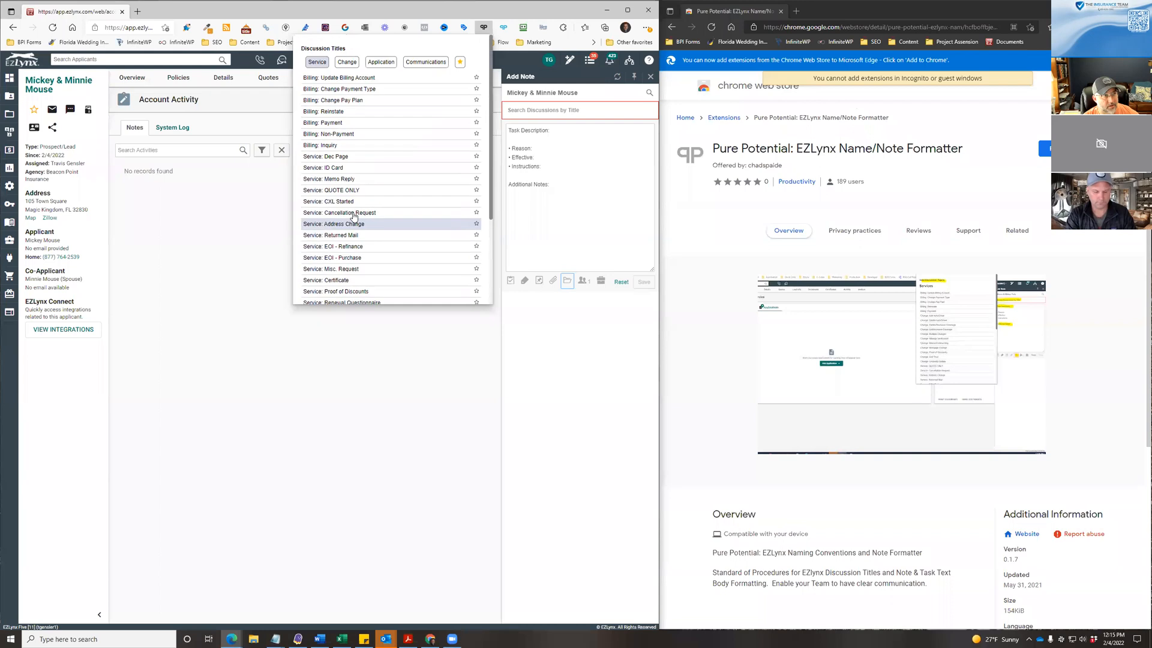
click(348, 63)
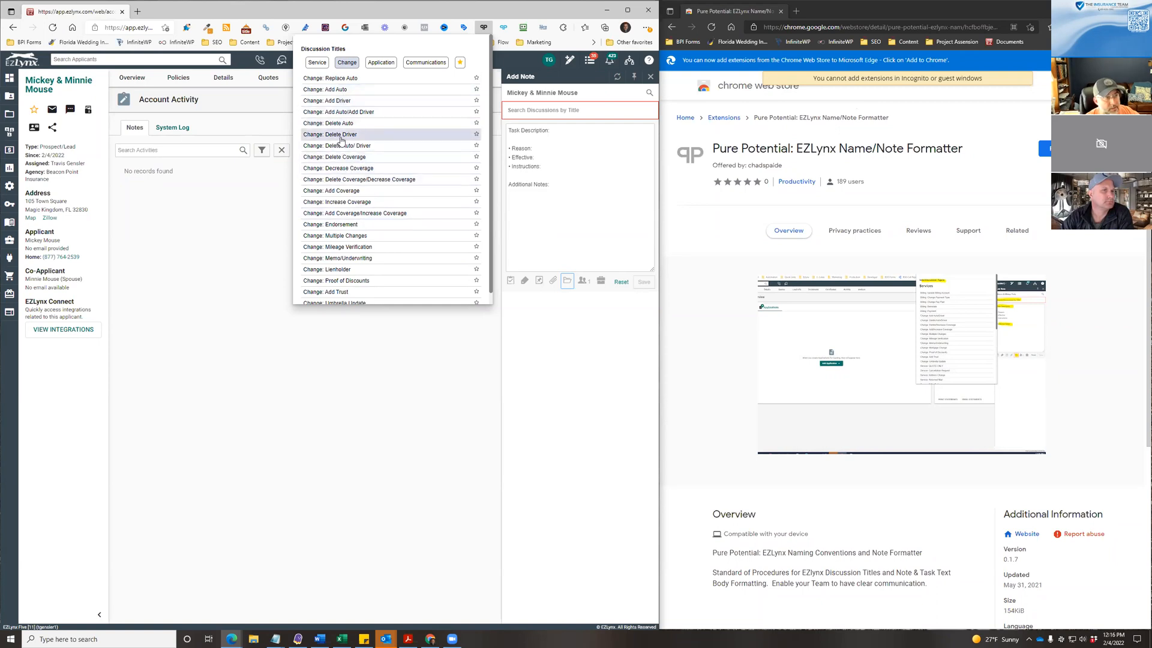
scroll(344, 162, down, 1)
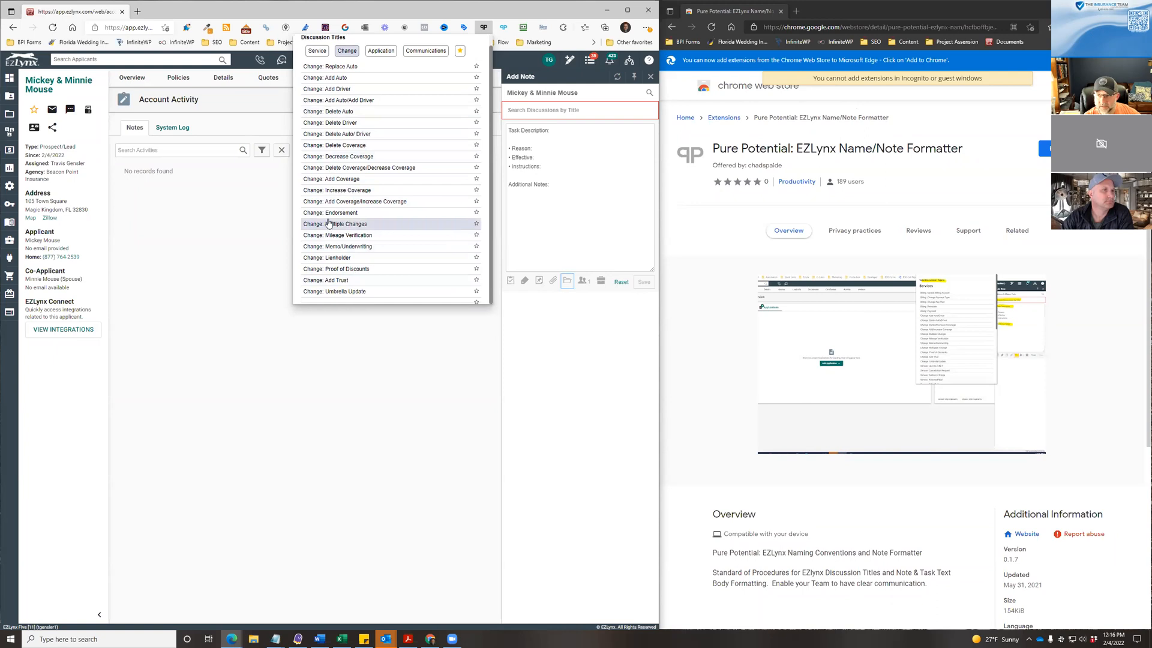
scroll(330, 223, up, 1)
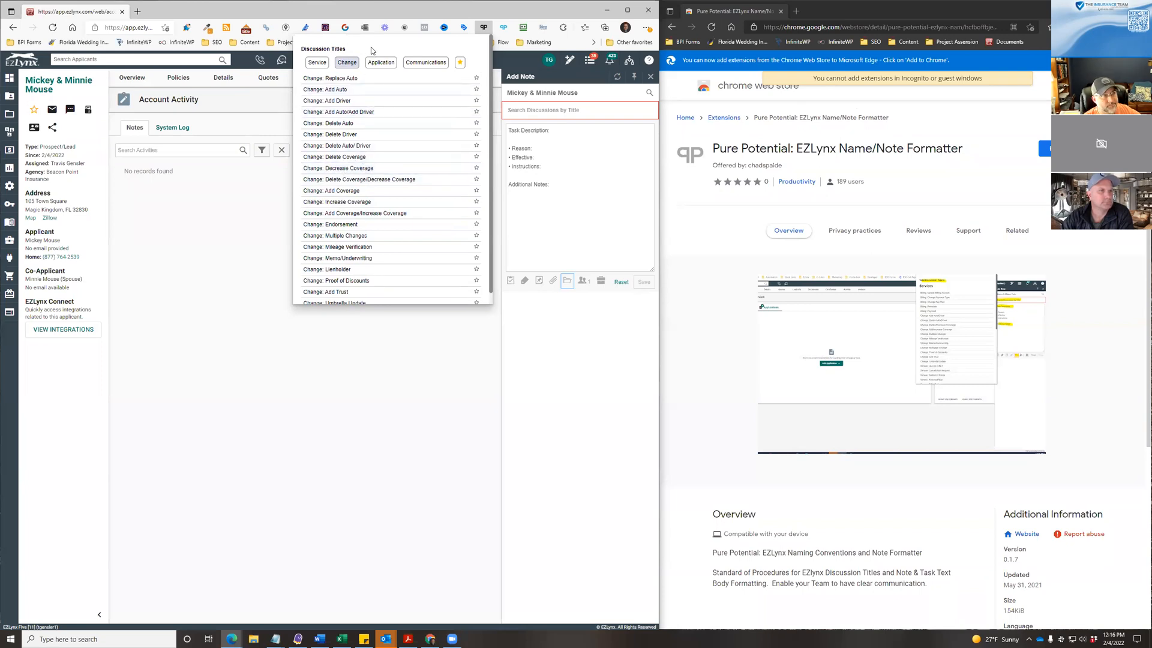
- Examine the Application and Communications categories of discussion titles in the extension
click(382, 63)
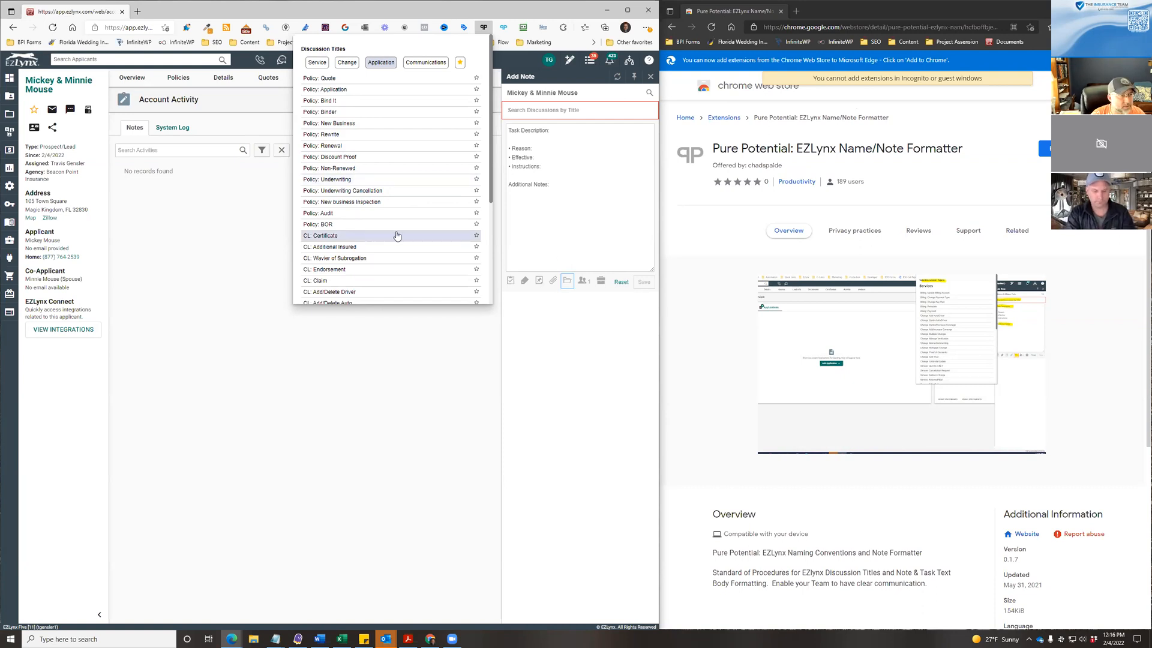
scroll(396, 236, down, 3)
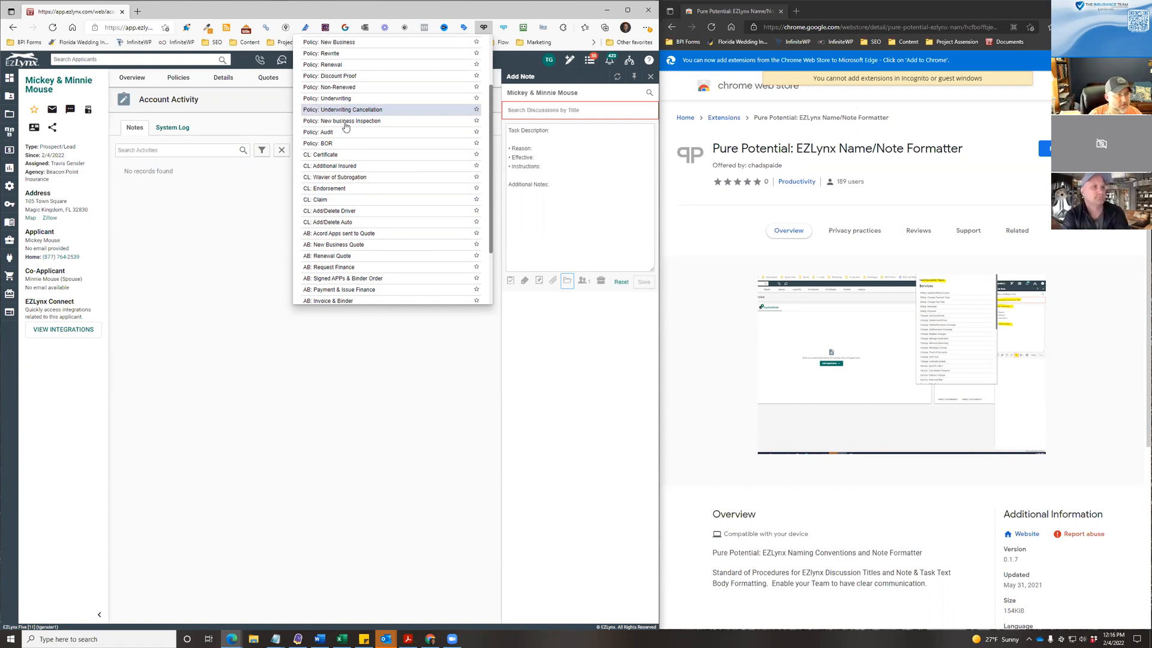
scroll(314, 228, down, 1)
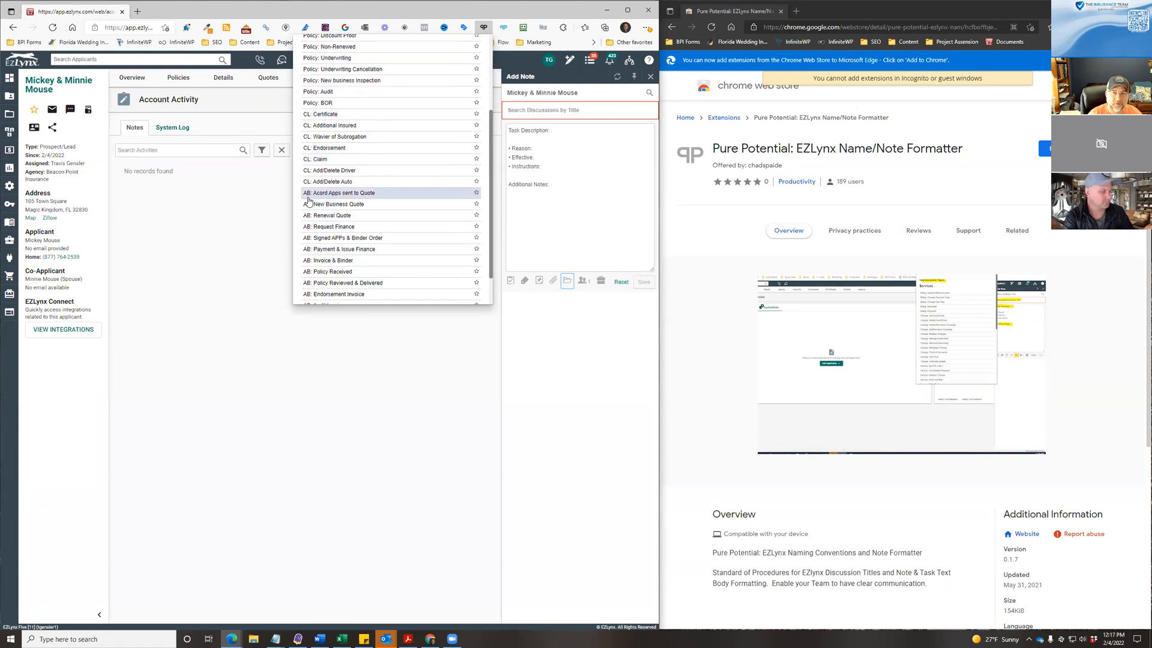
scroll(352, 228, down, 1)
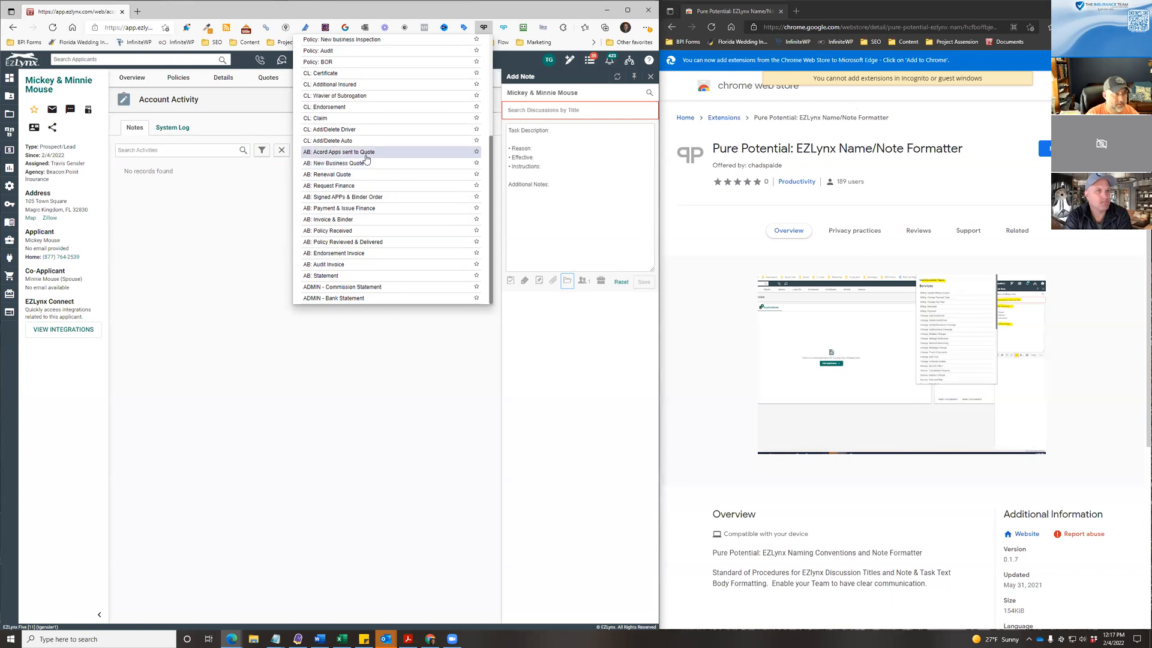
scroll(360, 173, up, 5)
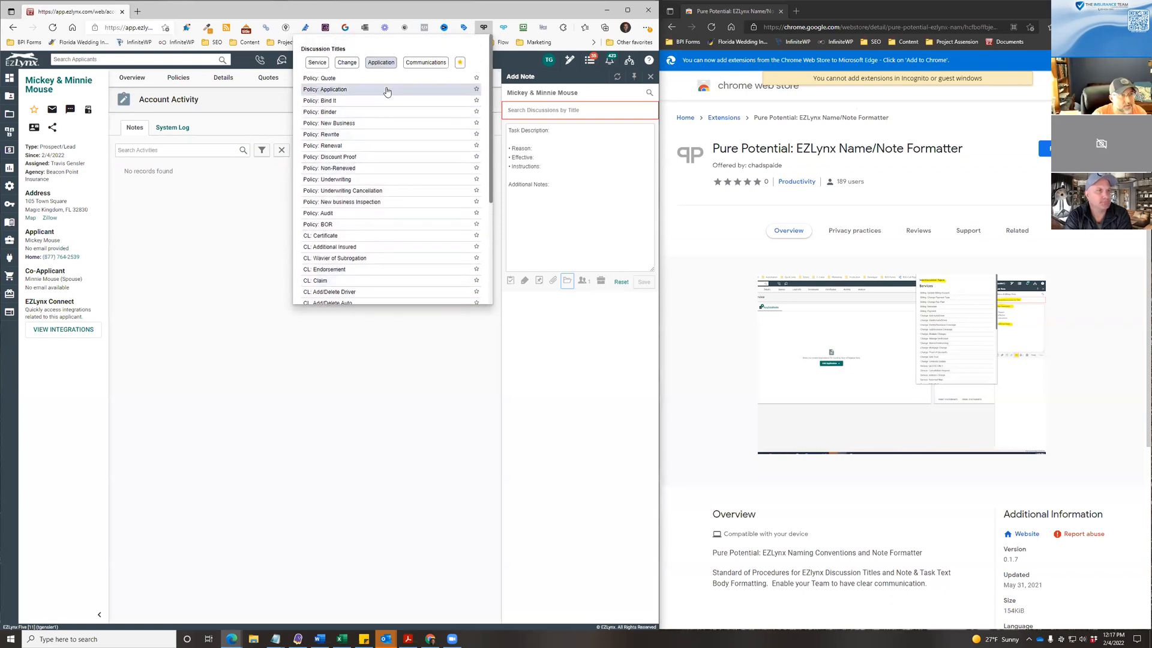
click(423, 63)
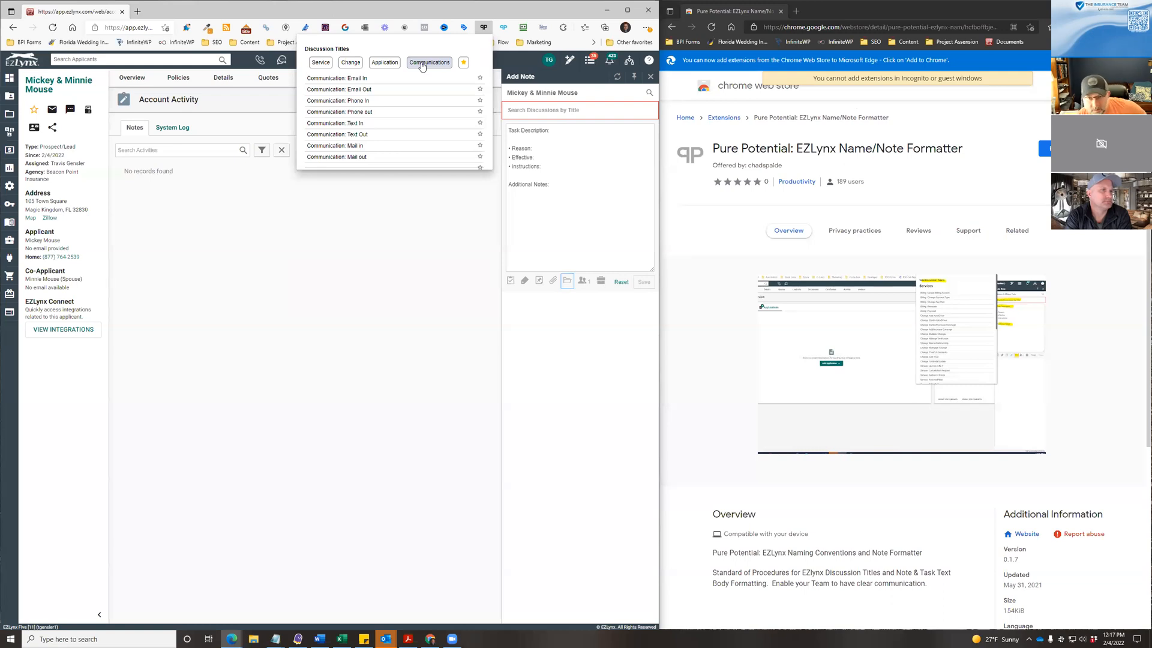
- Mark the Service titles Dec Page, ID Card, Memo Reply, QUOTE ONLY and CXL Started as favorites
click(381, 63)
click(346, 62)
click(313, 64)
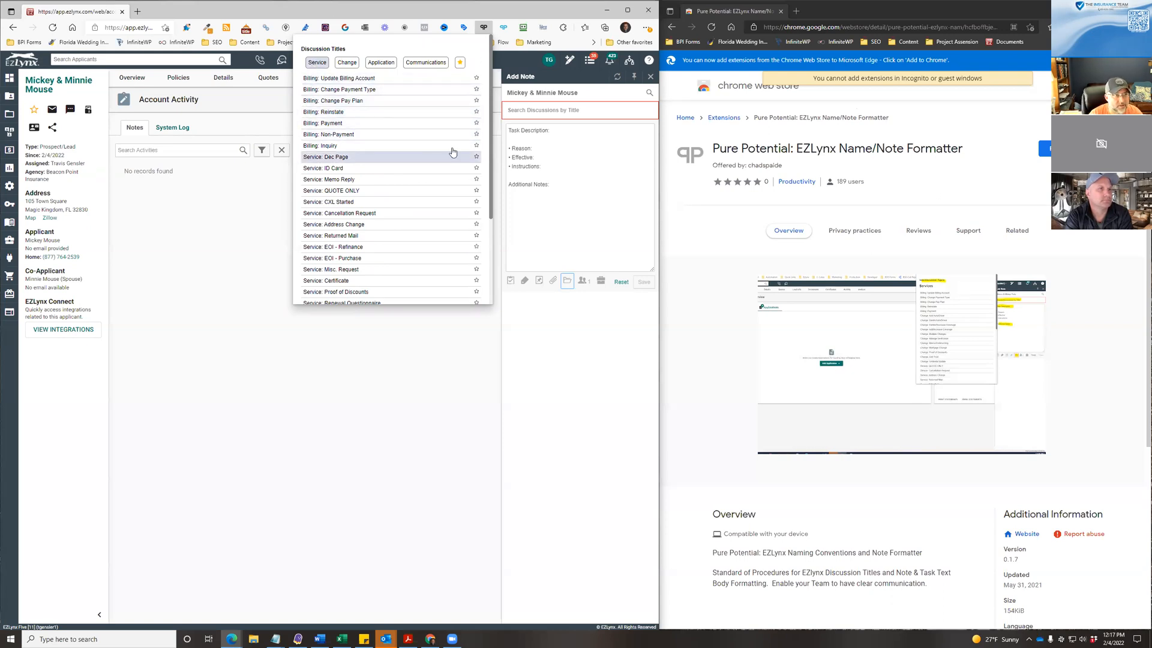
click(476, 157)
click(476, 168)
click(476, 179)
click(476, 191)
click(476, 201)
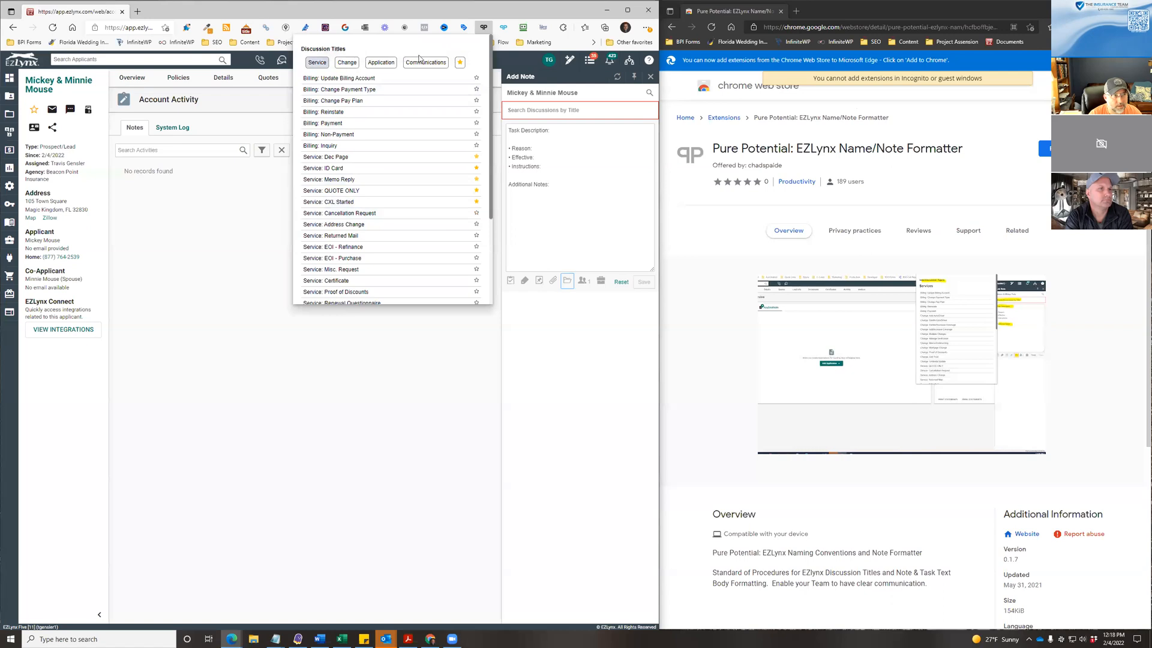
- Remove all five Service titles from the extension's list of favorite discussion titles
click(460, 63)
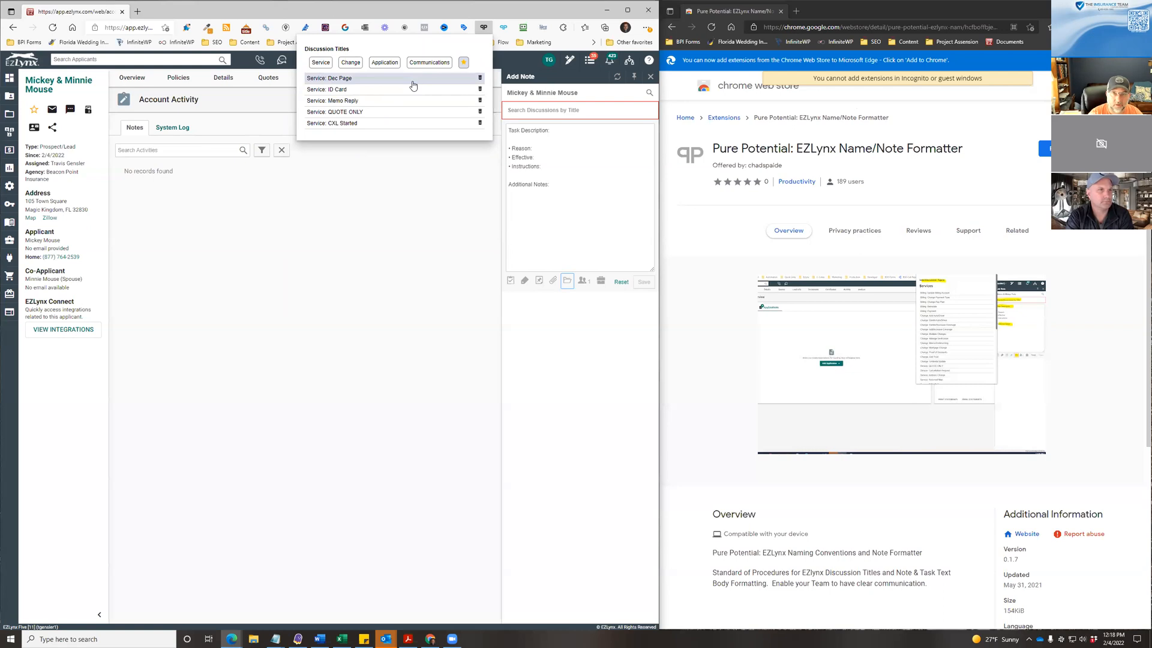
click(480, 78)
click(480, 89)
click(480, 78)
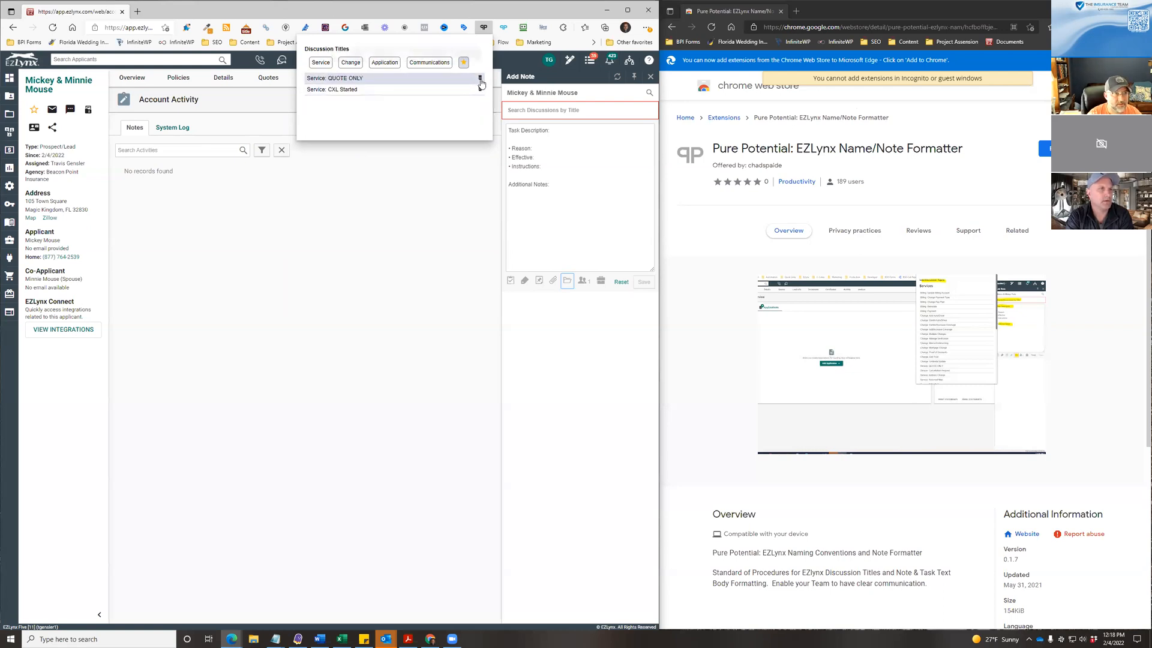
click(480, 78)
click(480, 78)
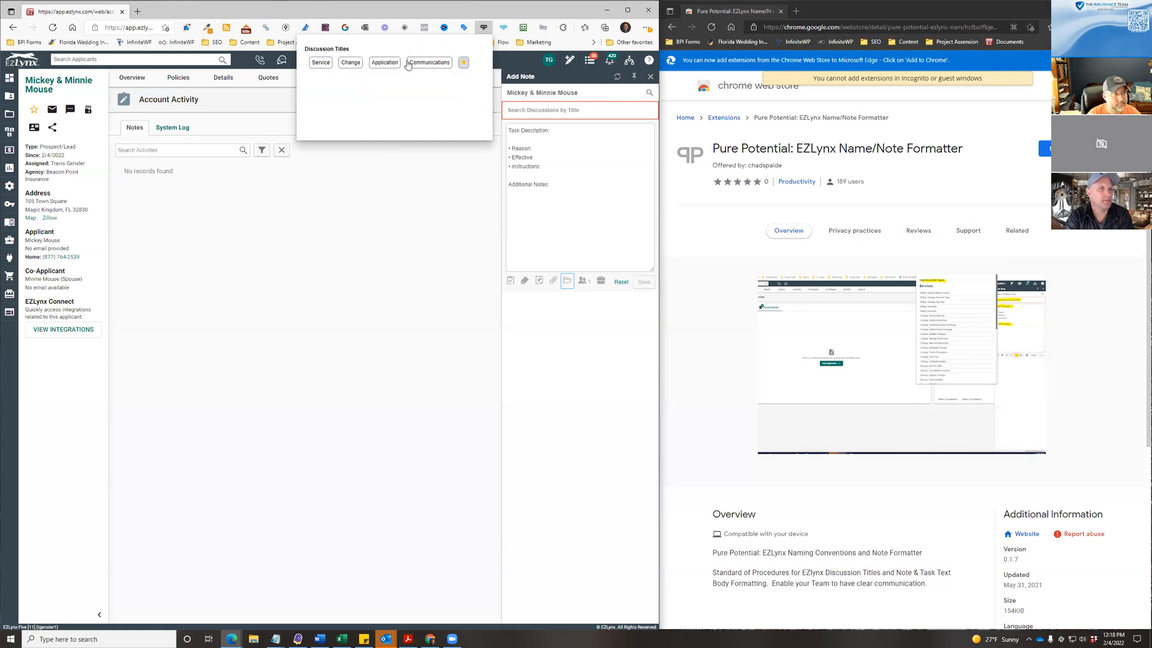
- Review the full list of Application discussion titles again and display the Change titles
click(384, 63)
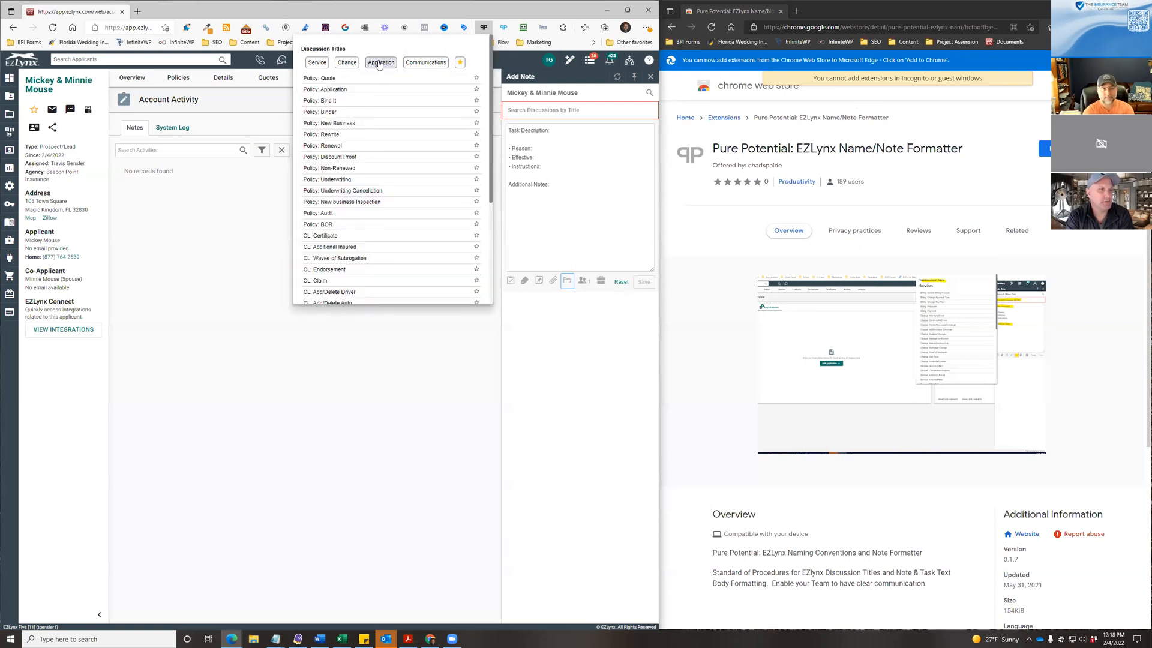
scroll(391, 156, down, 3)
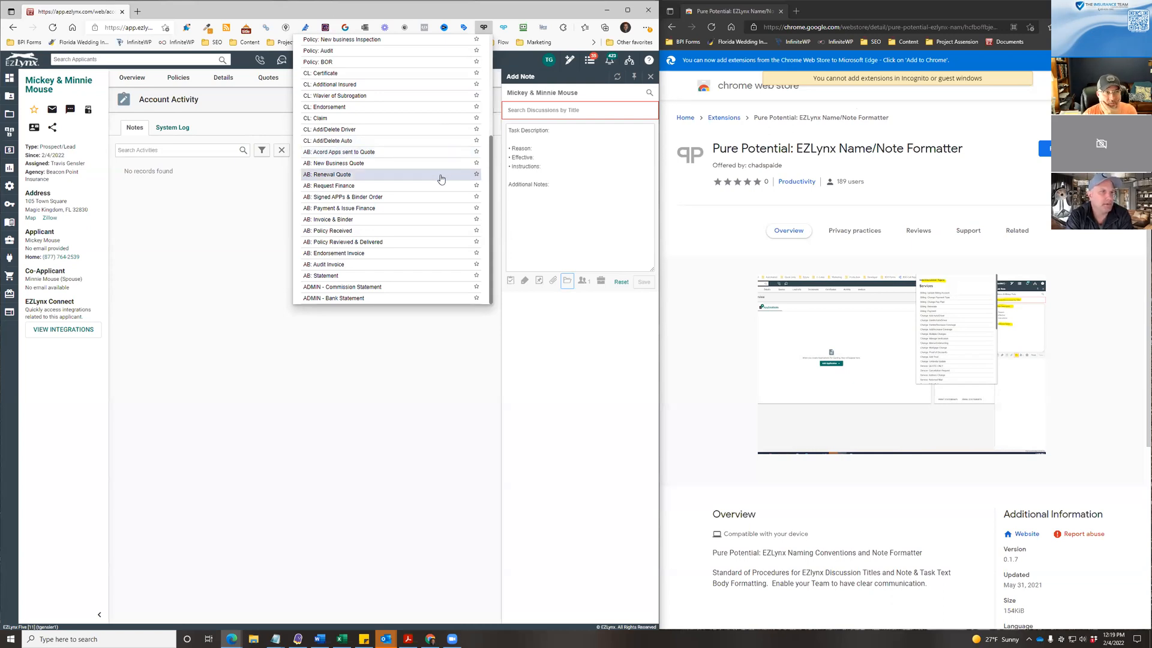
scroll(440, 178, up, 3)
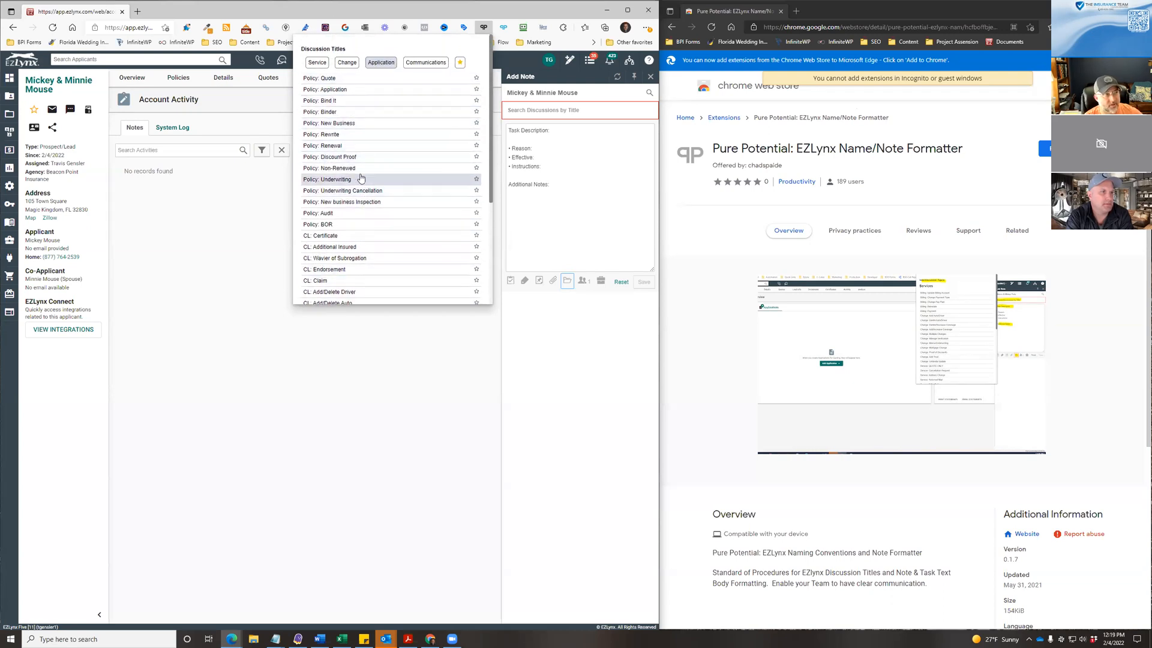
click(346, 63)
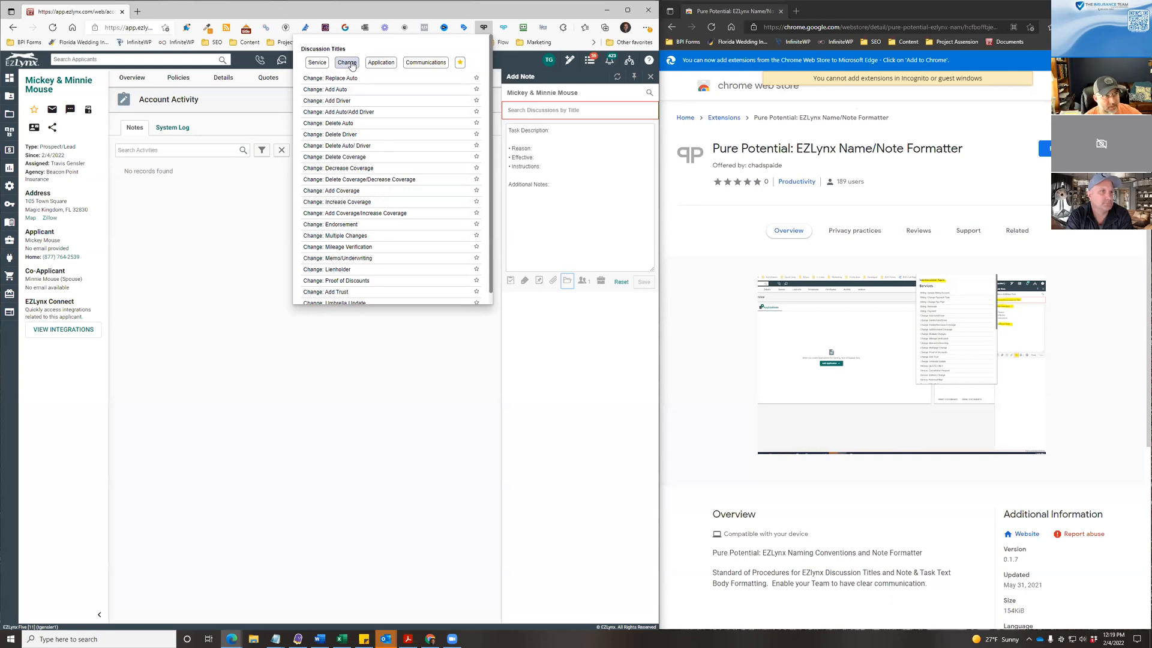
click(327, 90)
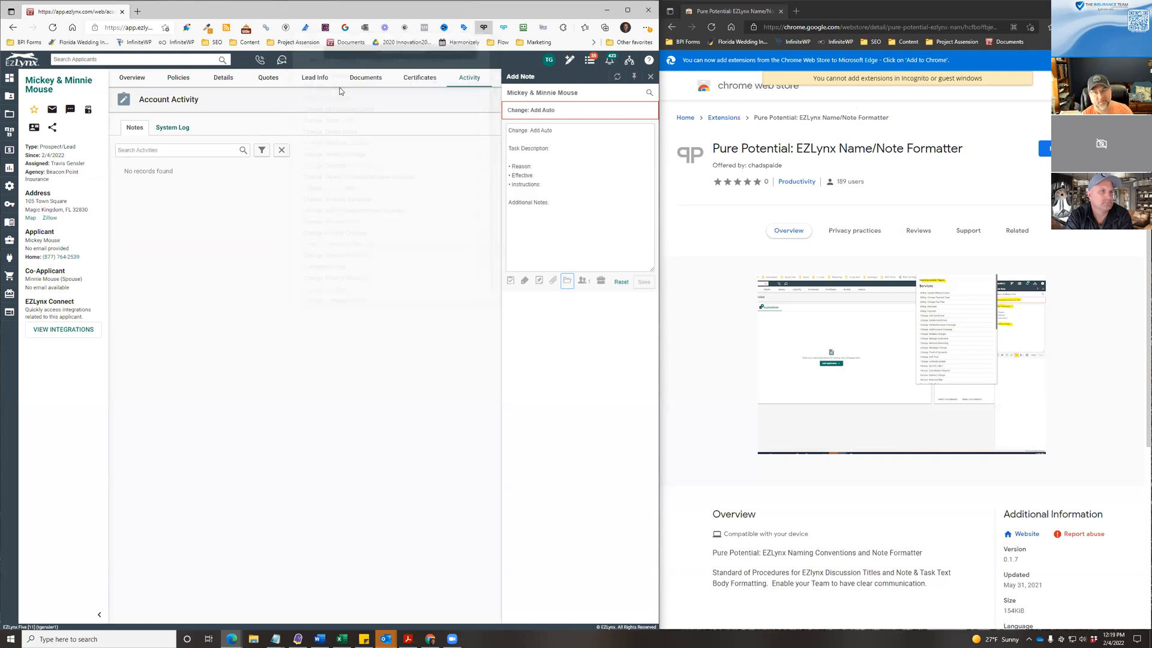
triple_click(598, 113)
click(592, 116)
click(569, 61)
click(438, 161)
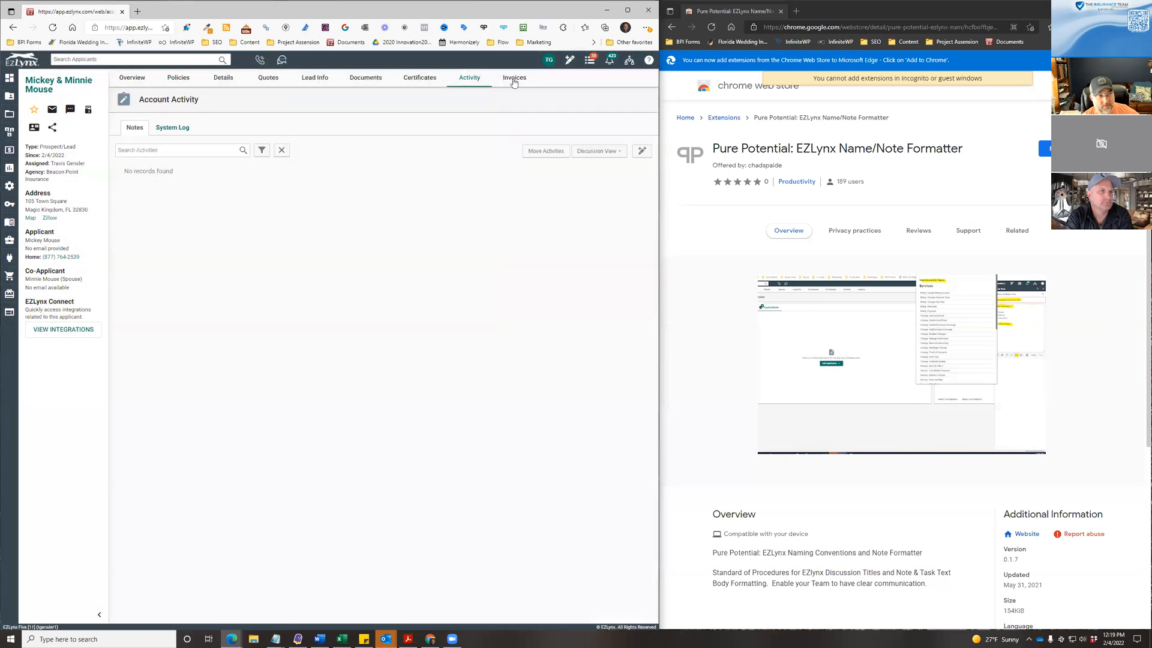
- Start a new note, choose the Change: Add Auto discussion title, and extend it to "Change: Add Auto - 2001 Ford Taurus"
click(567, 62)
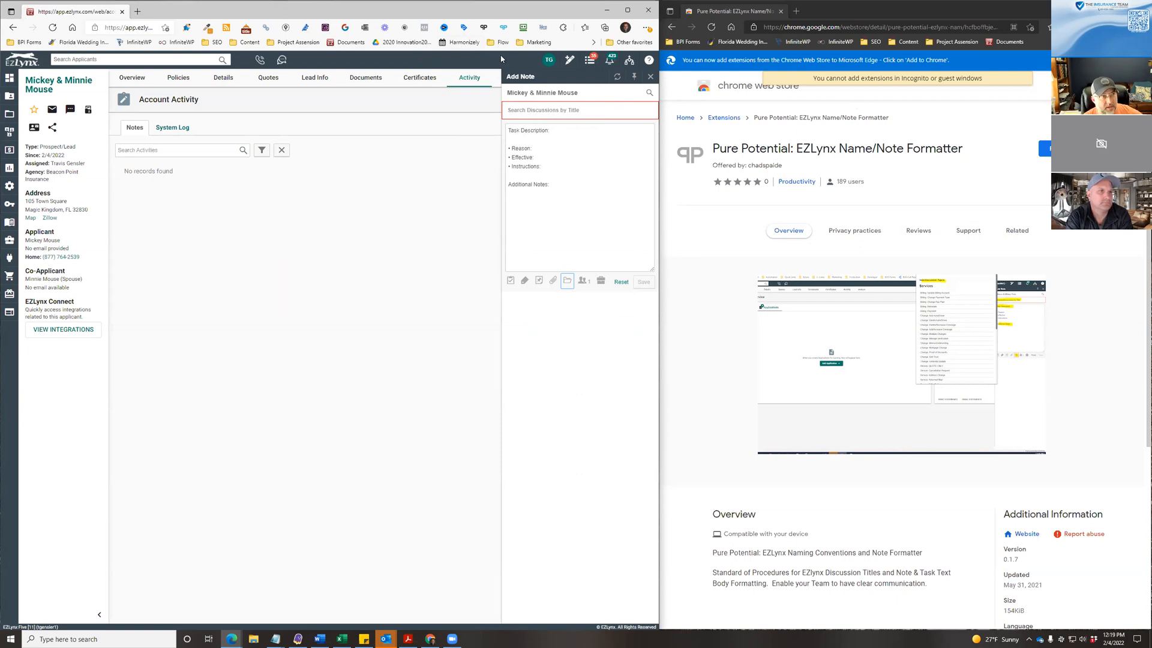
click(484, 27)
click(346, 62)
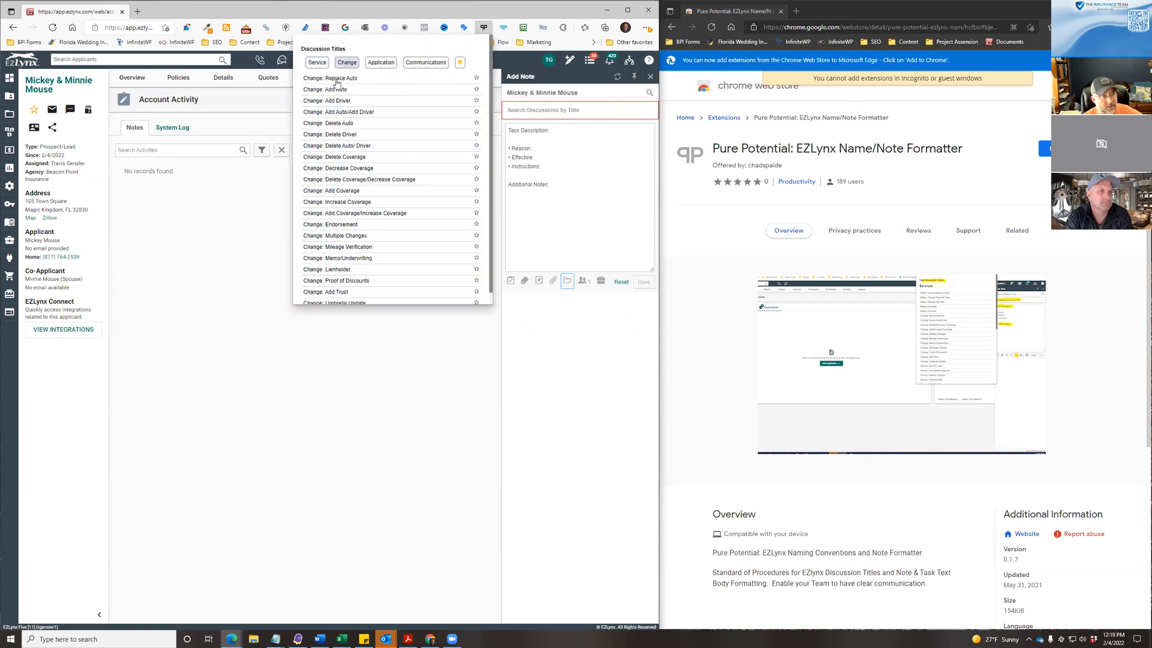
click(337, 89)
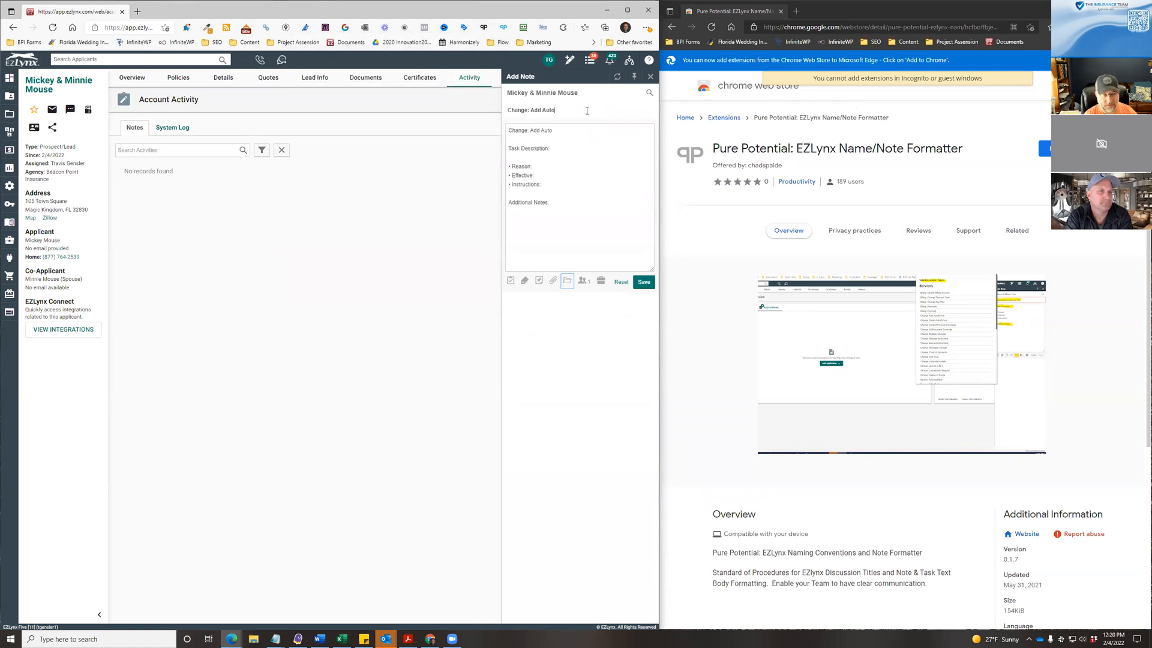
text(- )
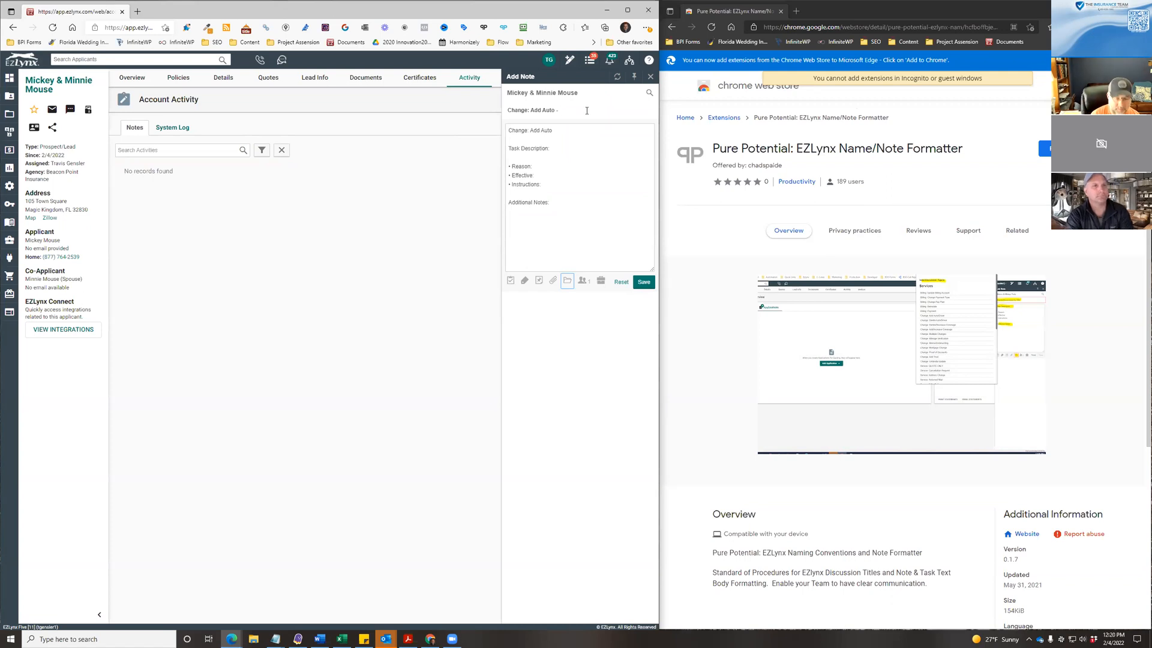
text(2001 Ford)
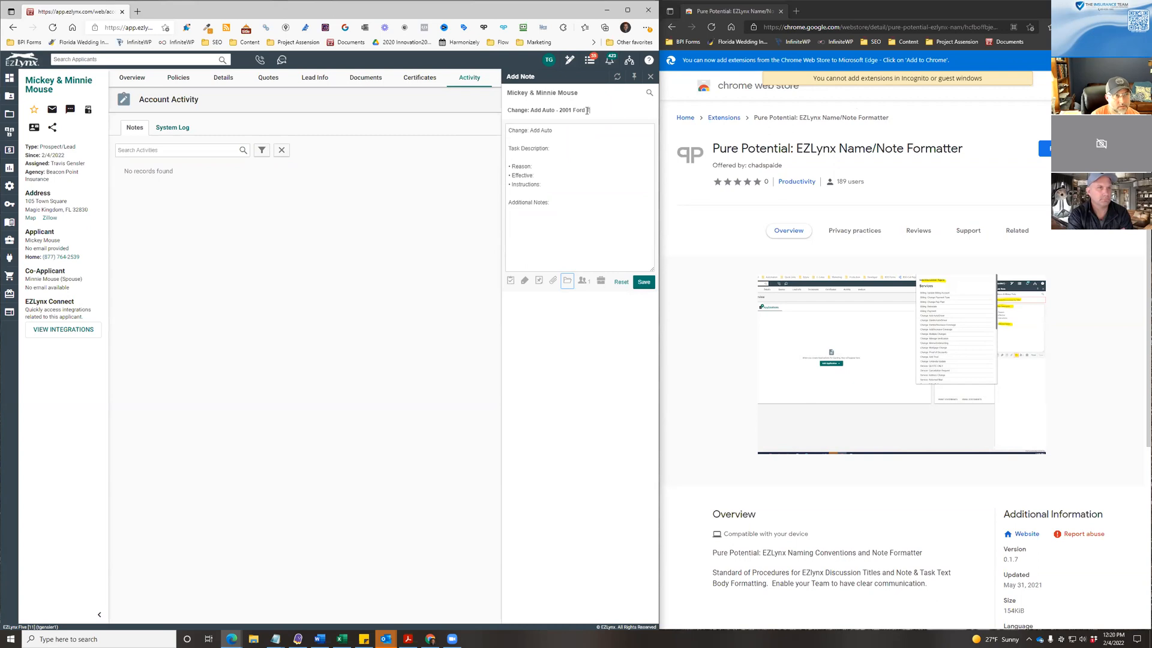
text( Taurus)
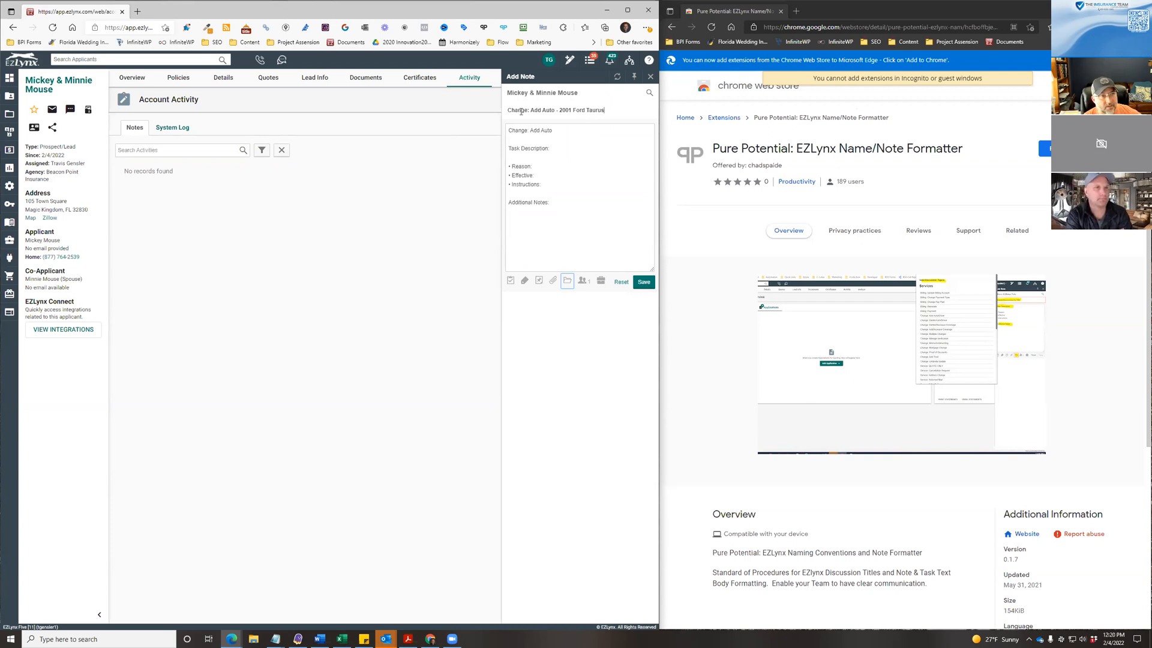
drag(621, 110, 168, 117)
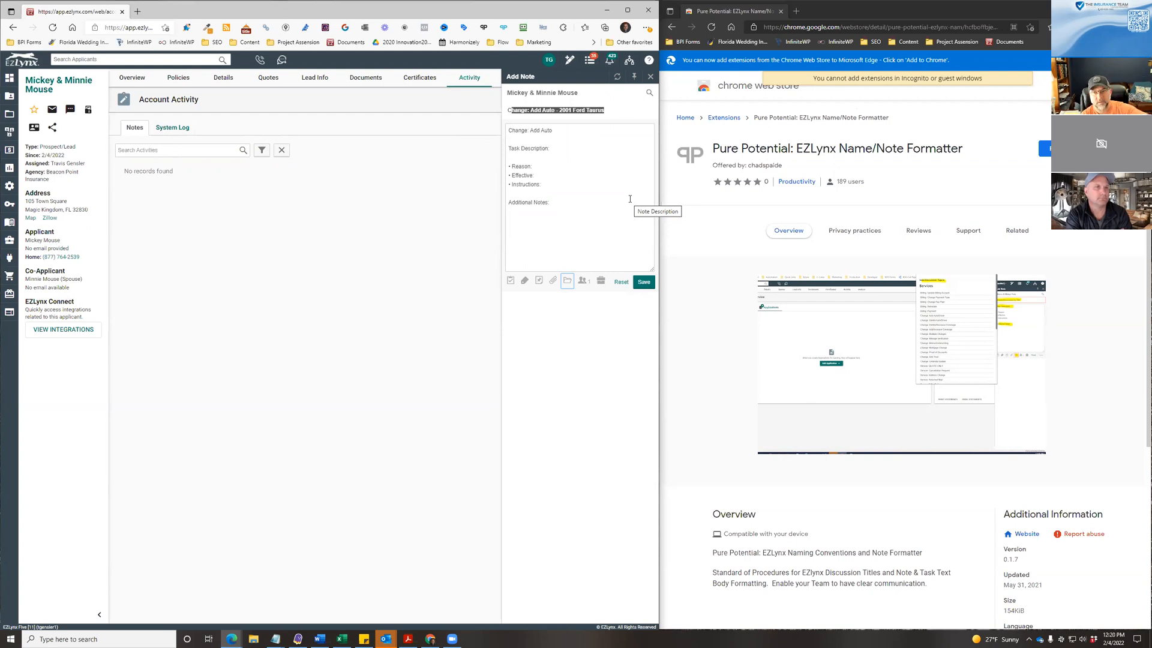
- Fill in the note's Task Description with "Add 2001 VIN" followed by the vehicle's identification number
click(581, 148)
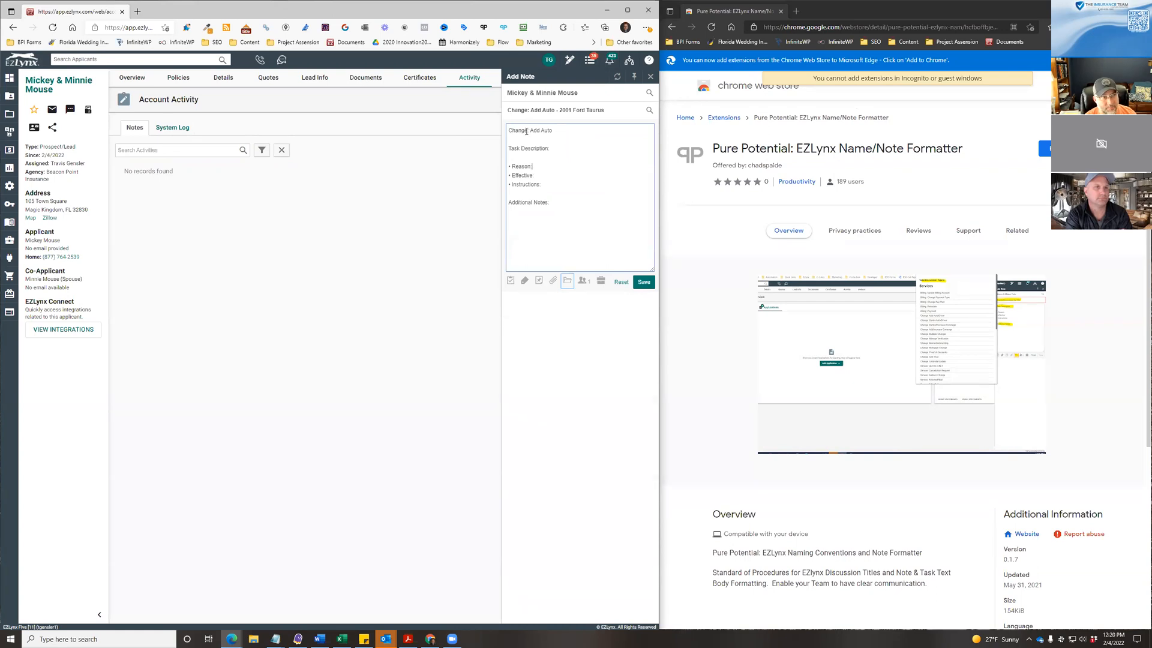
drag(509, 148, 552, 205)
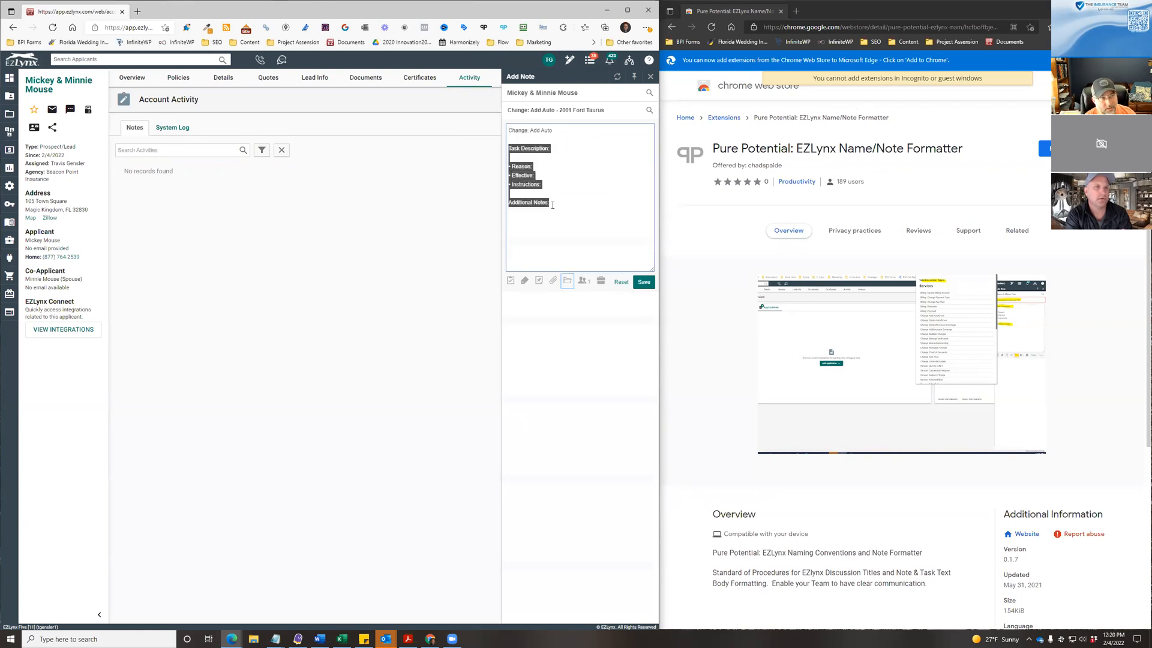
click(571, 152)
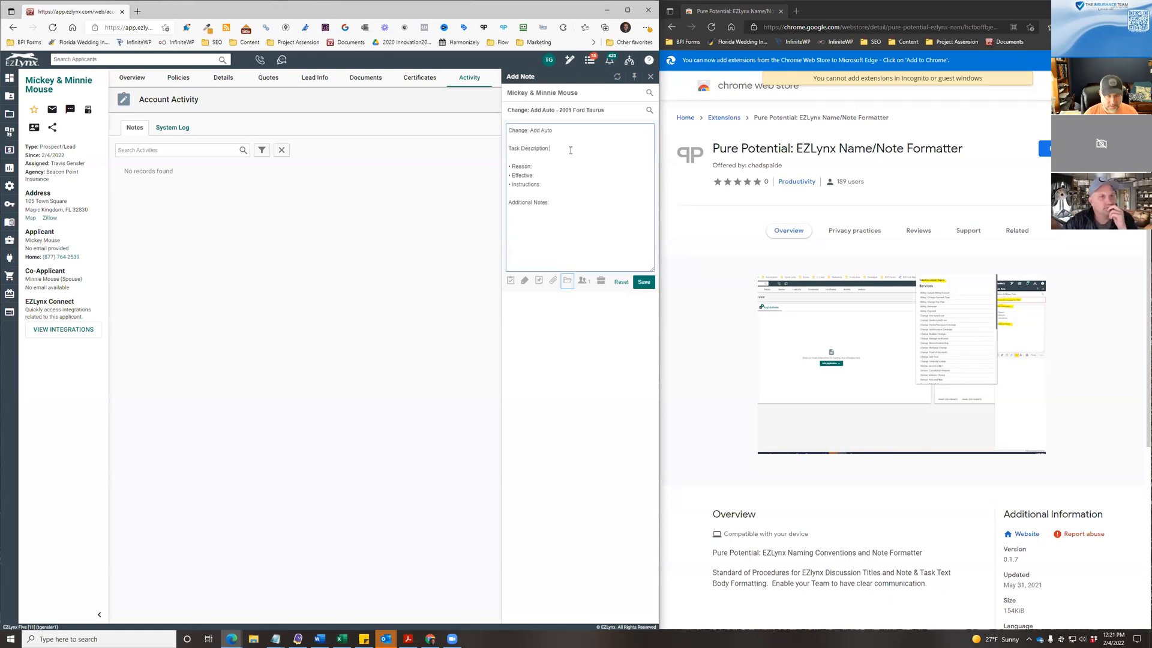
text(Add)
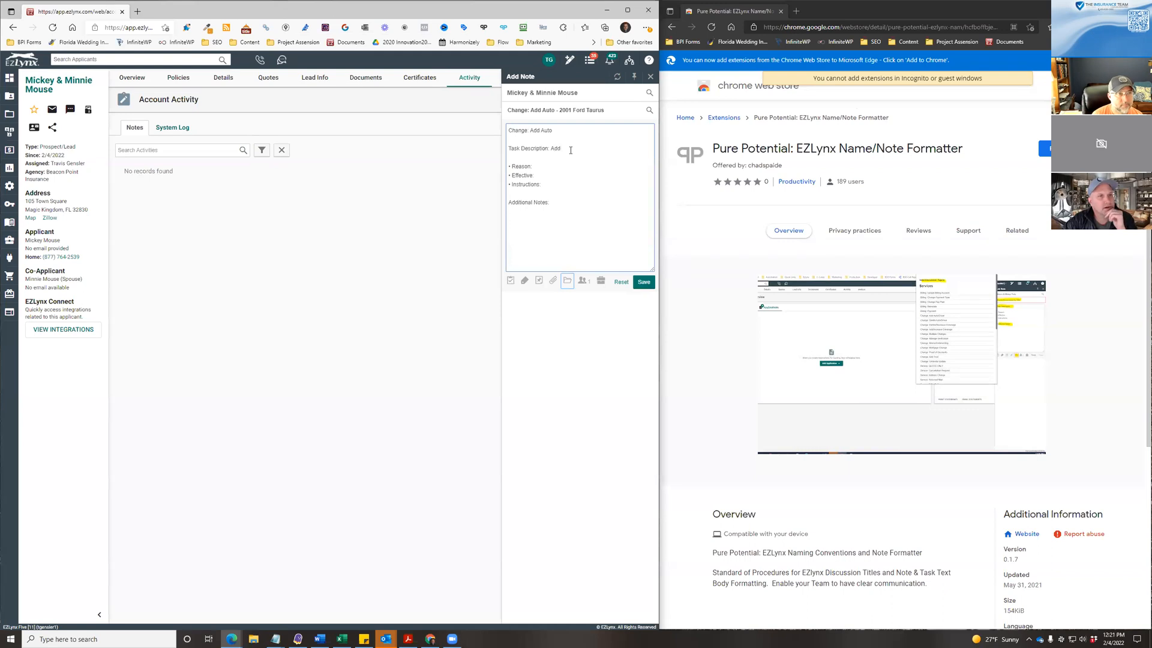
text( 2001 VIN )
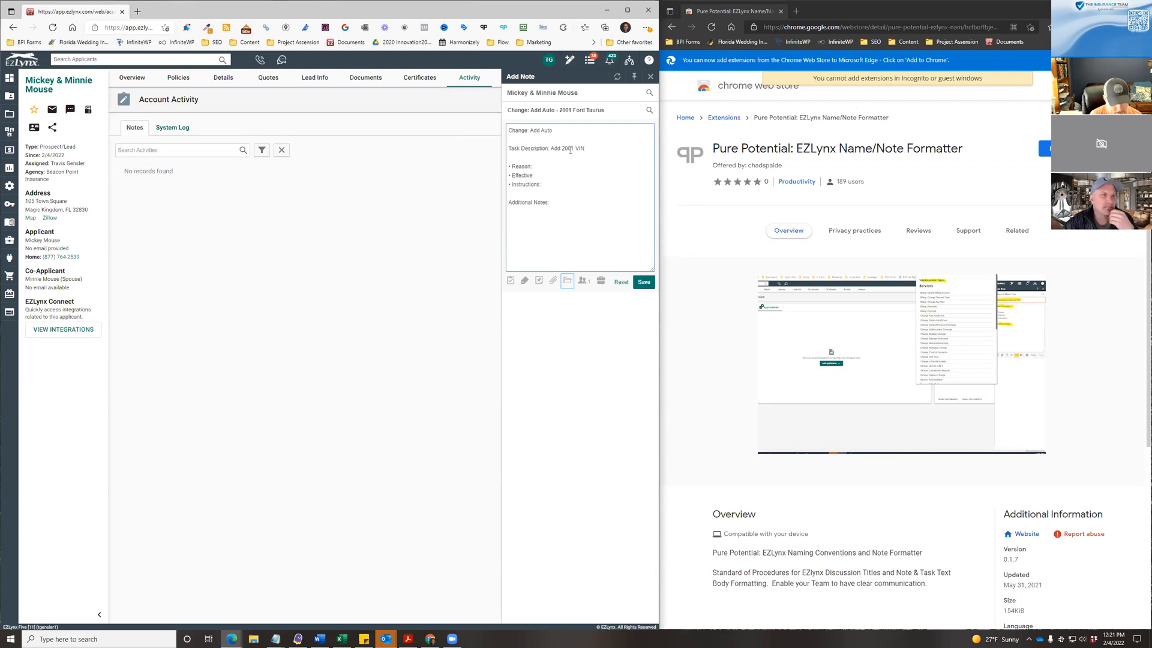
text(23452f523452435)
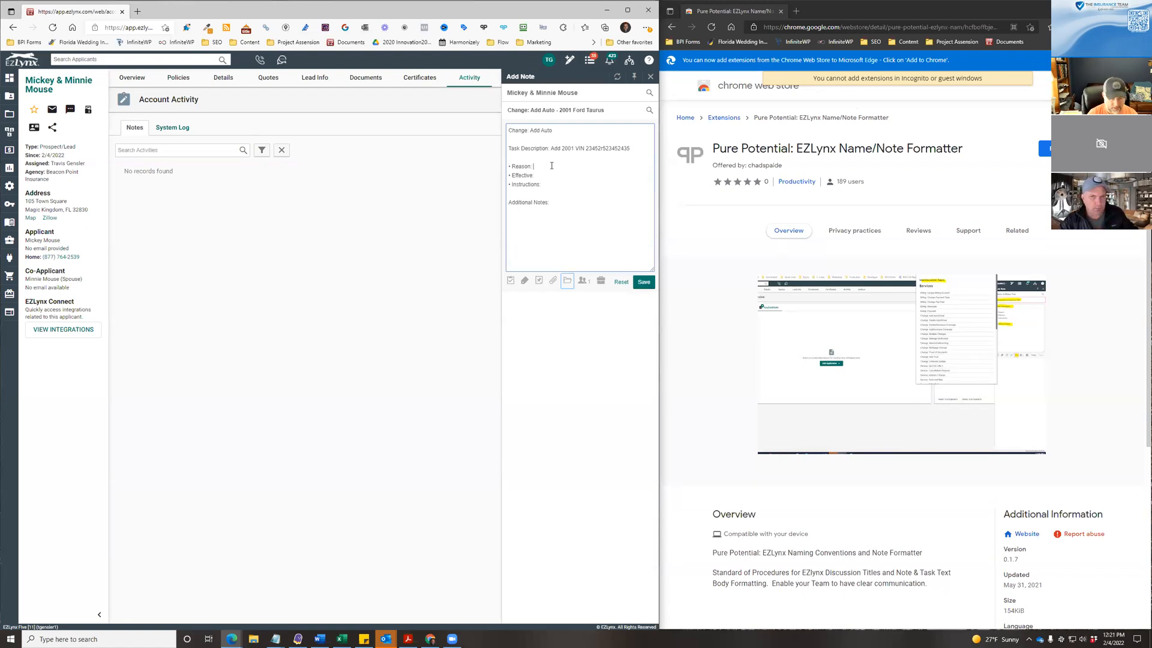
- Enter "Purchased New Auto" as the note's reason and 2/4/2022 as its effective date
text(Purchased New Auto)
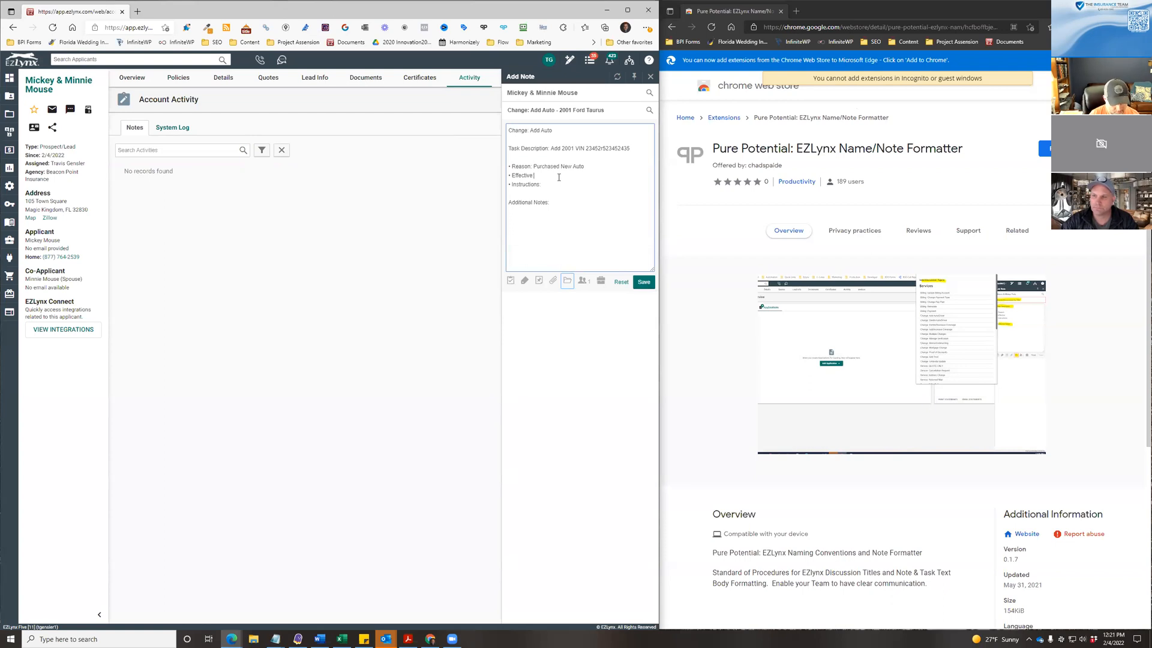
text(2/)
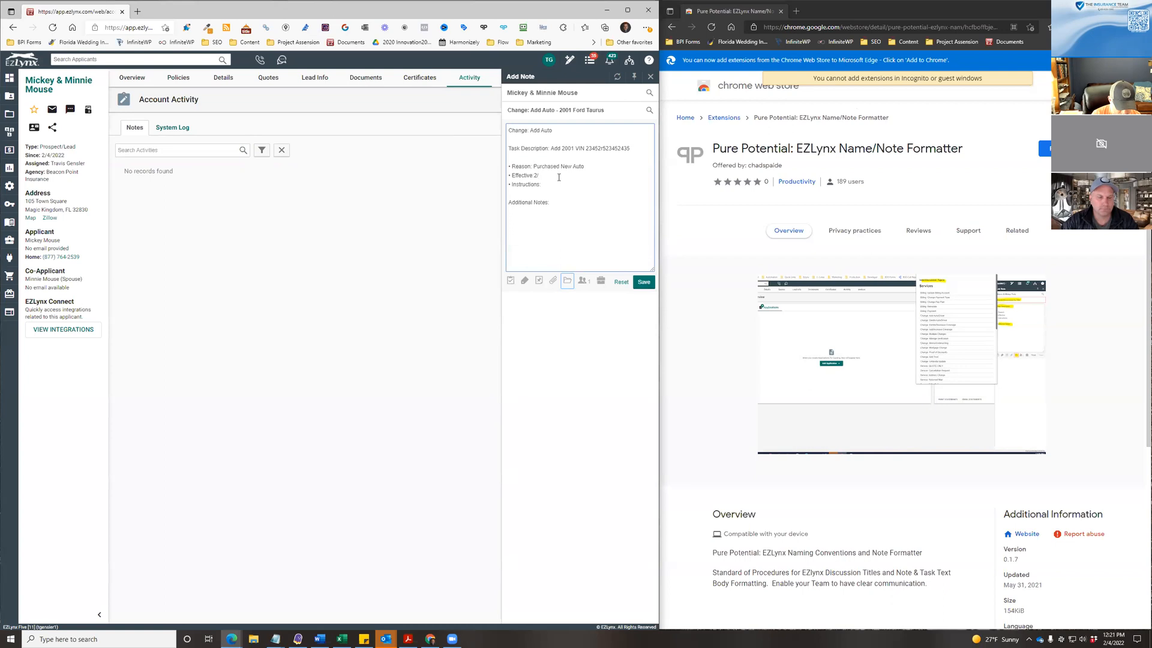
text(4/2022)
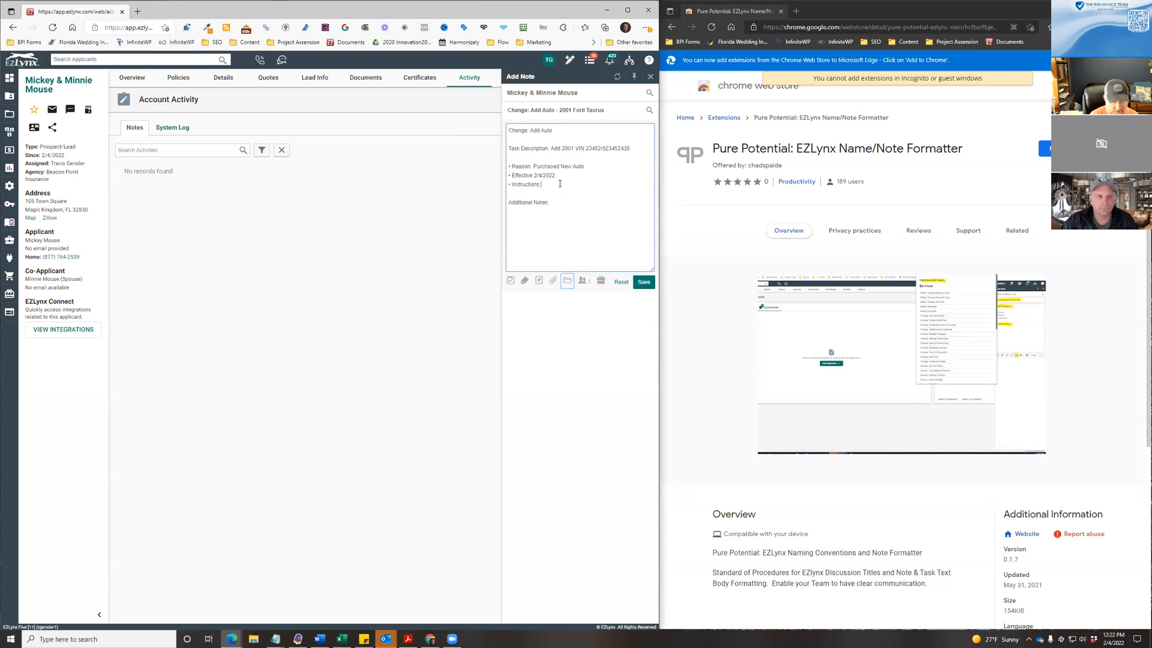
- Add placeholder text on a new line below Instructions and after Additional Notes in the note body
key(Return)
text(alsdkfjadskfjasdlfasdf)
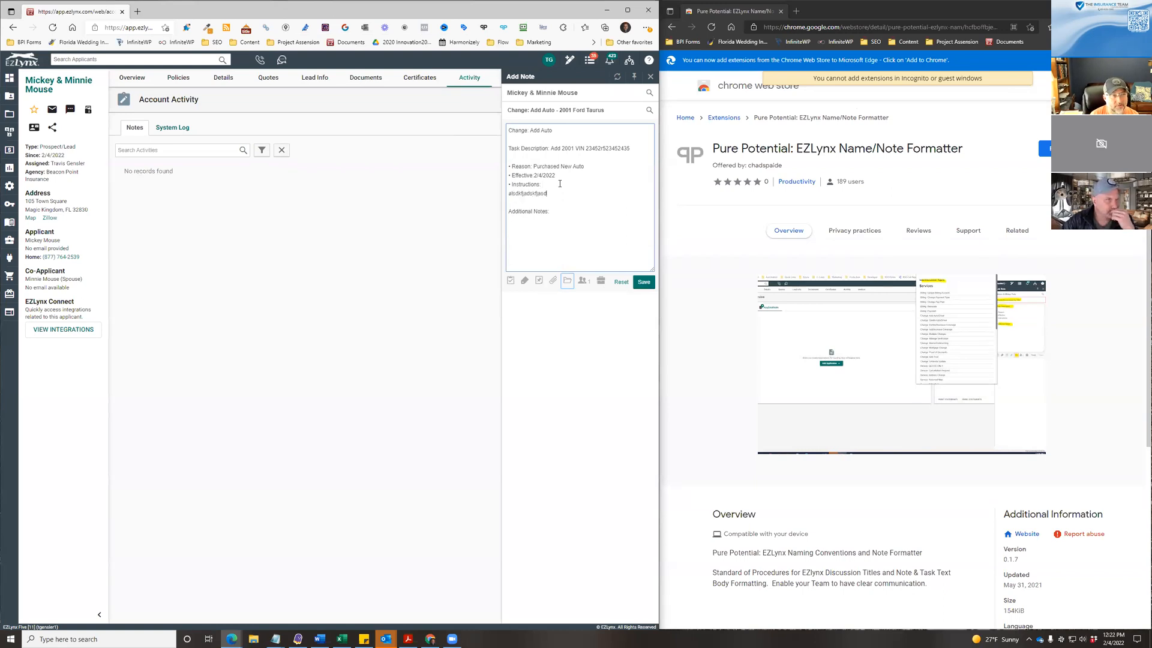
click(558, 213)
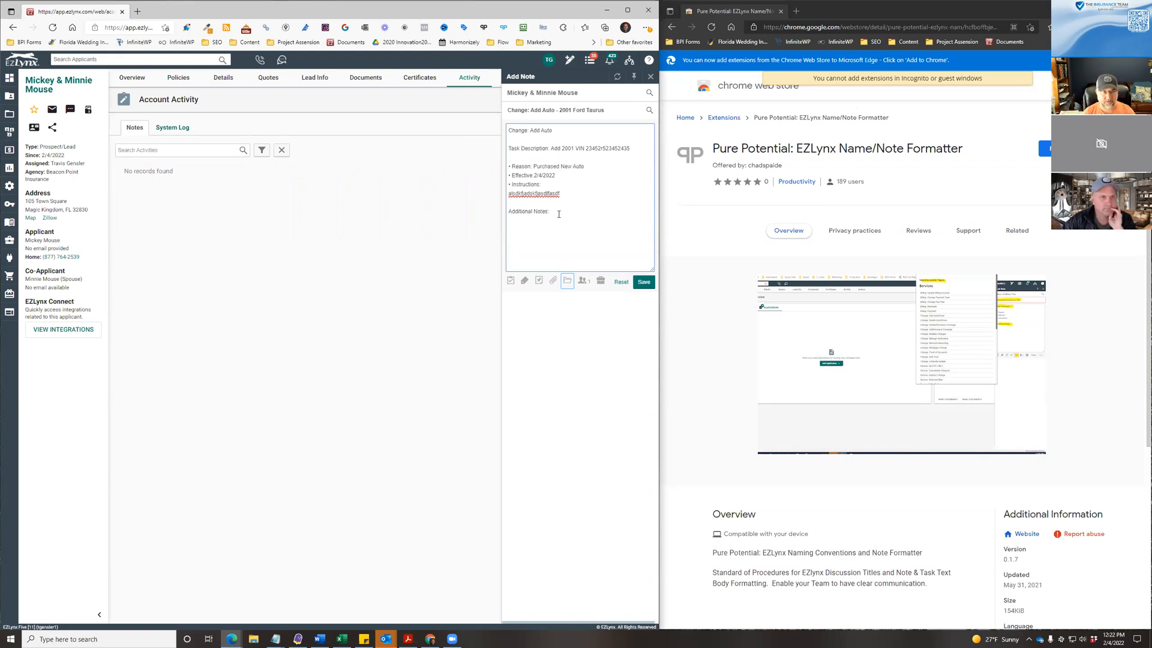
text(sdafkajsdfajnsdlfkhasdkjf)
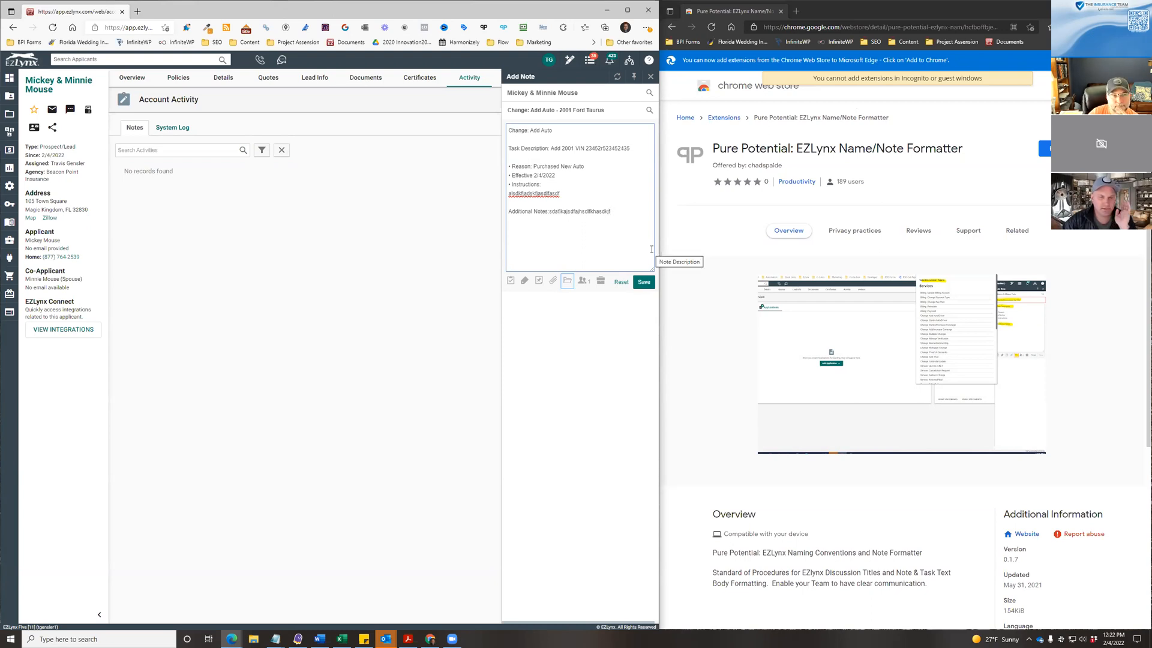
click(556, 225)
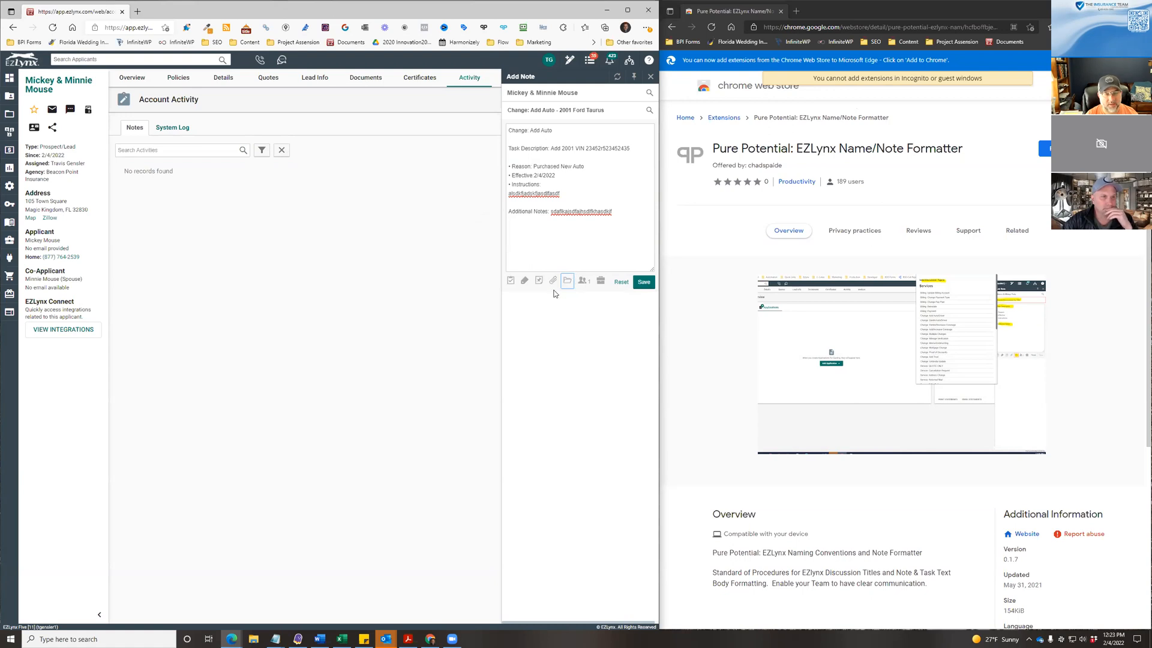
- Try to link a policy to the Add Auto note
click(566, 282)
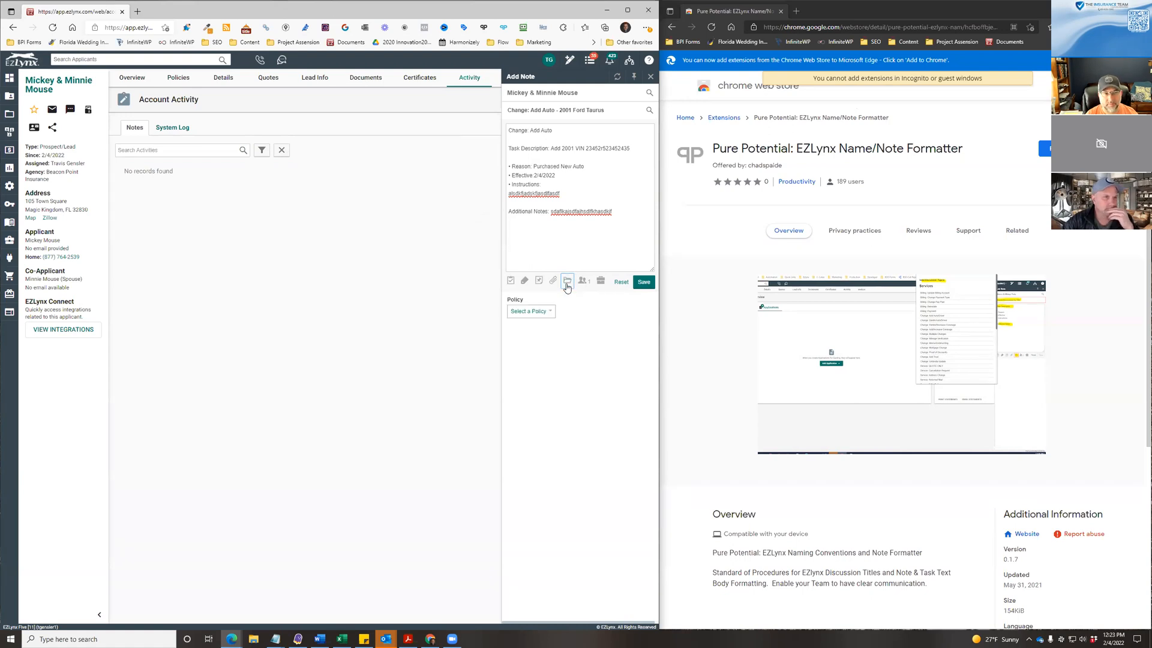
click(408, 76)
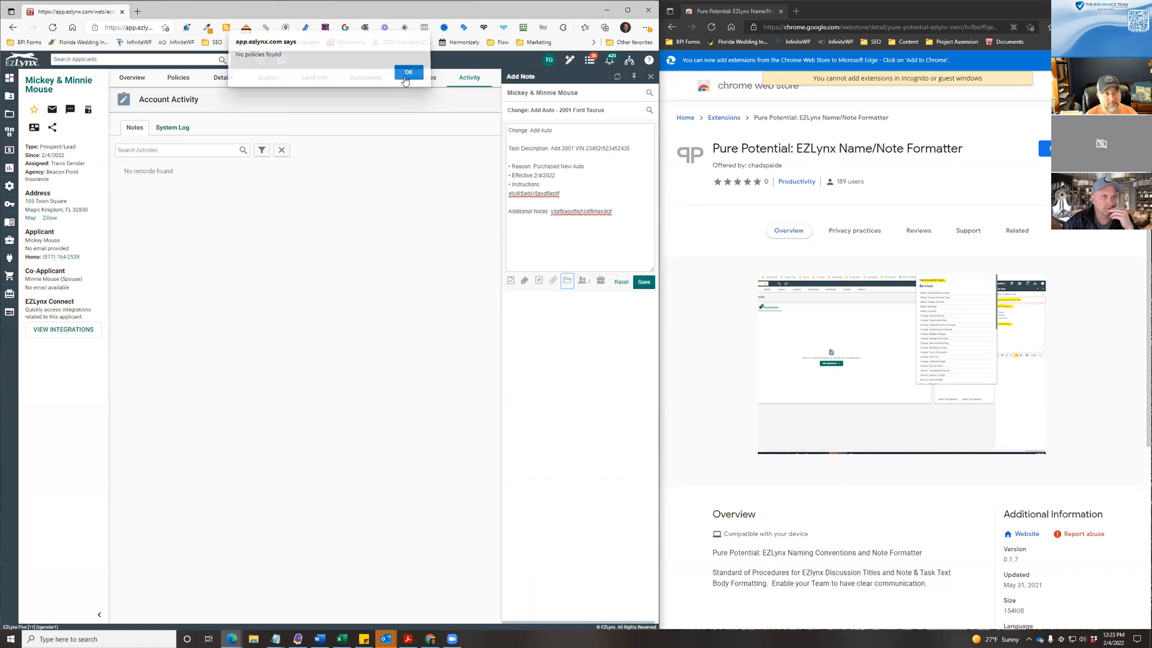
click(566, 281)
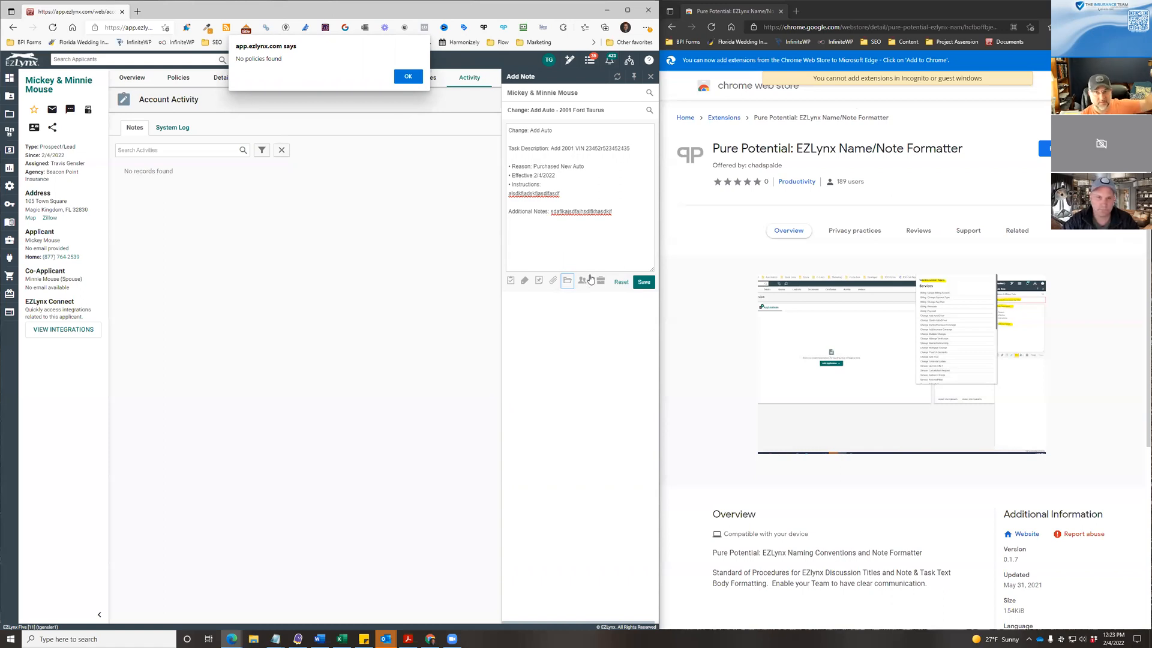
click(408, 77)
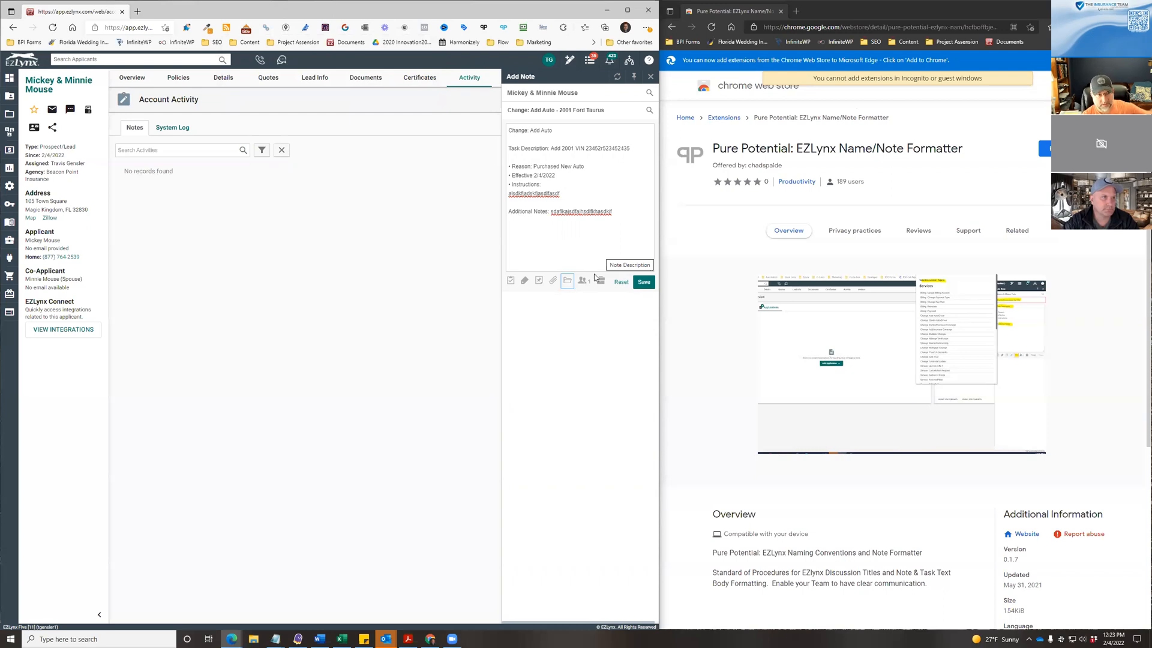
- Save the Add Auto note and expand its entry in the account activity to show the full text
click(643, 282)
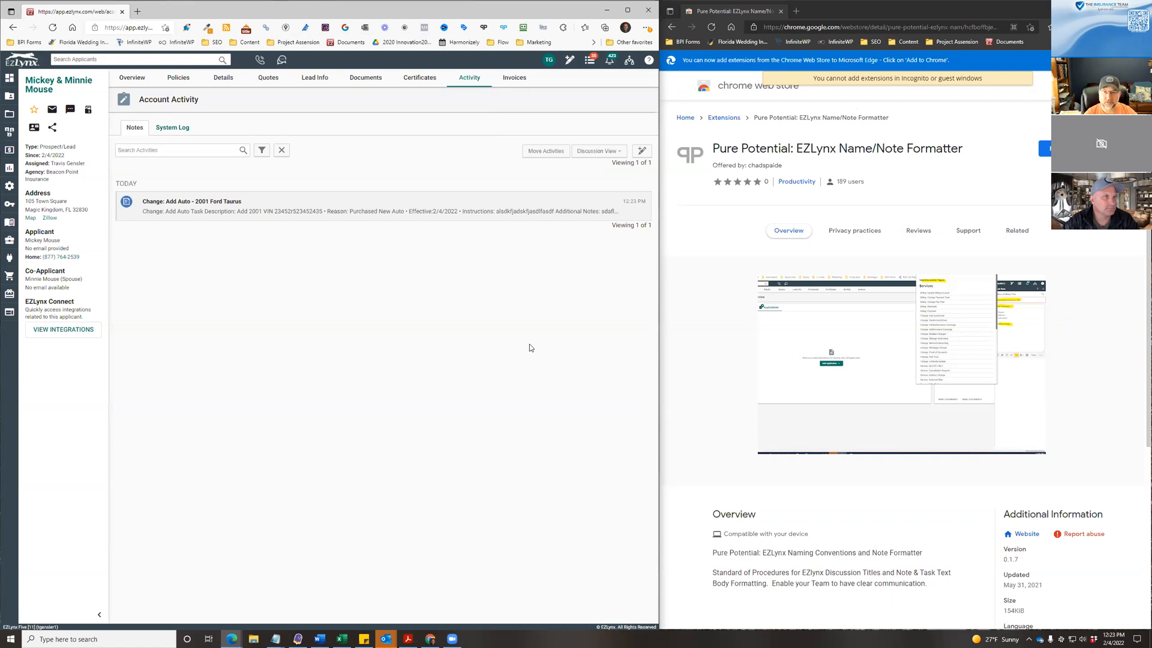
click(327, 203)
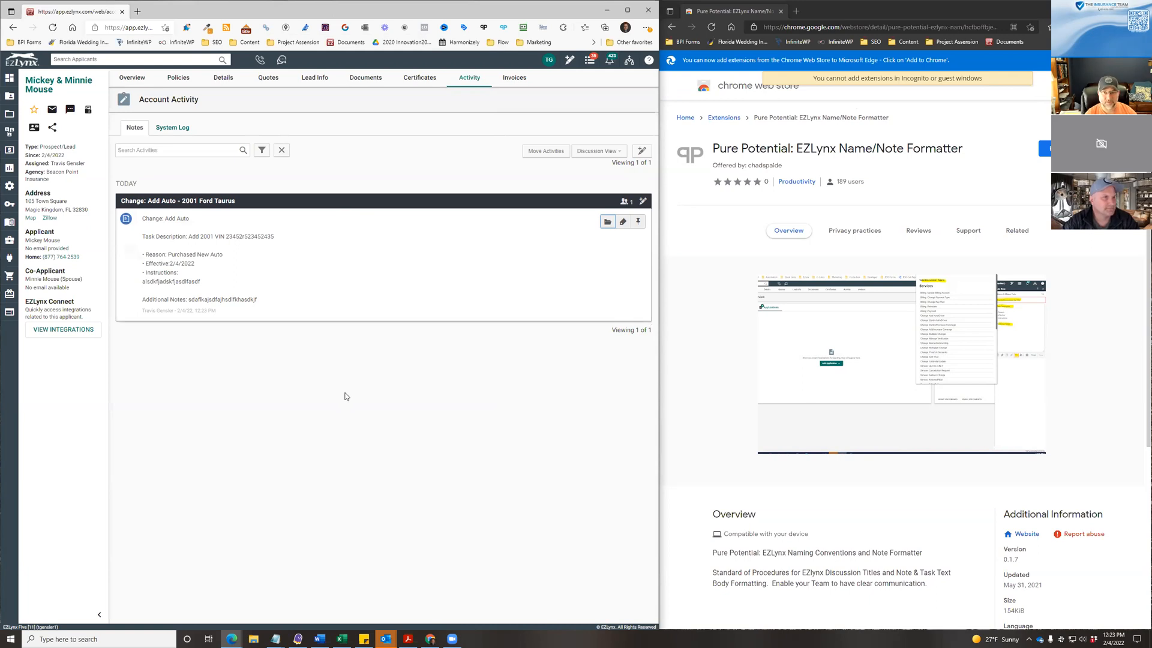
- Review the extension's Change discussion titles again, then close the list
click(483, 28)
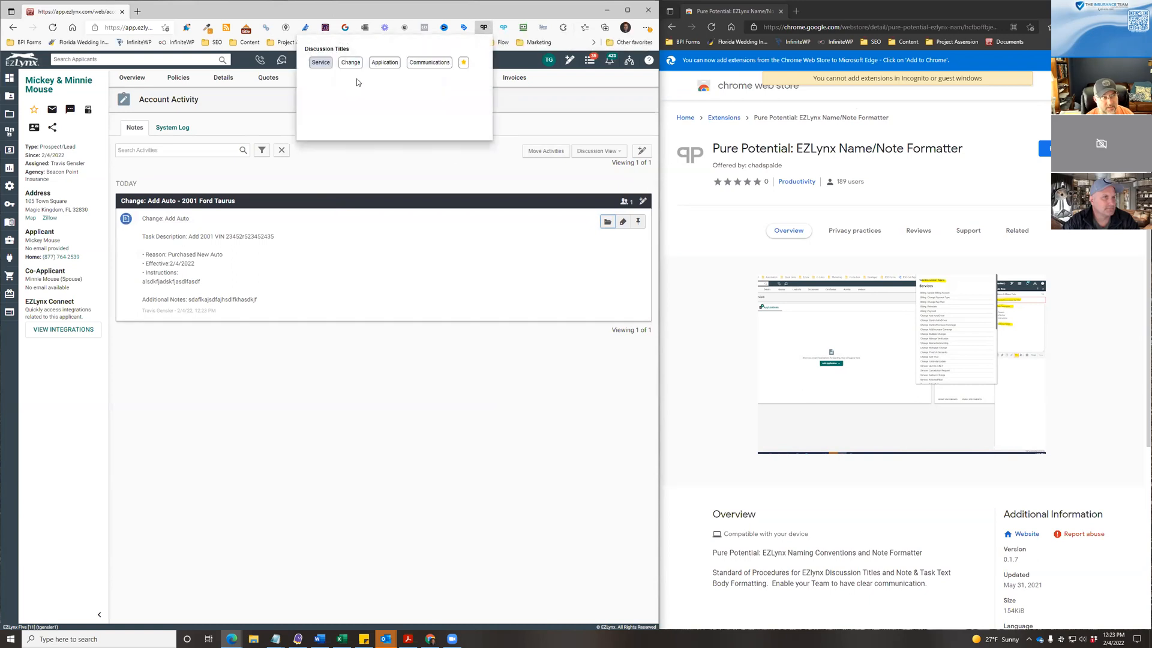
click(347, 63)
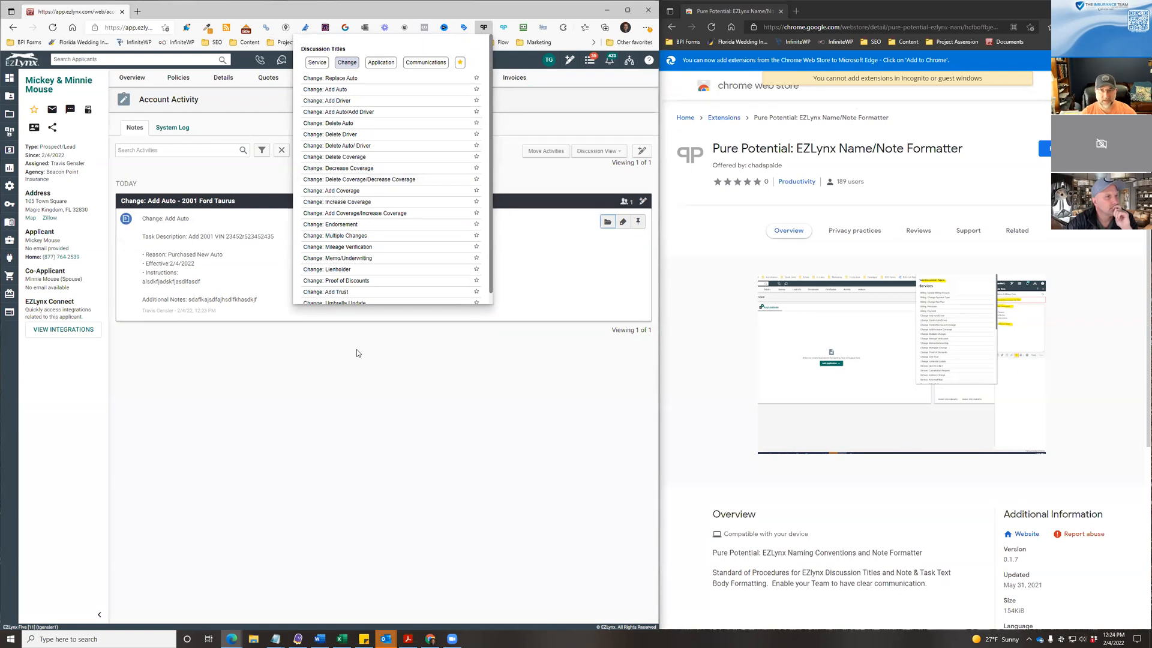
click(382, 387)
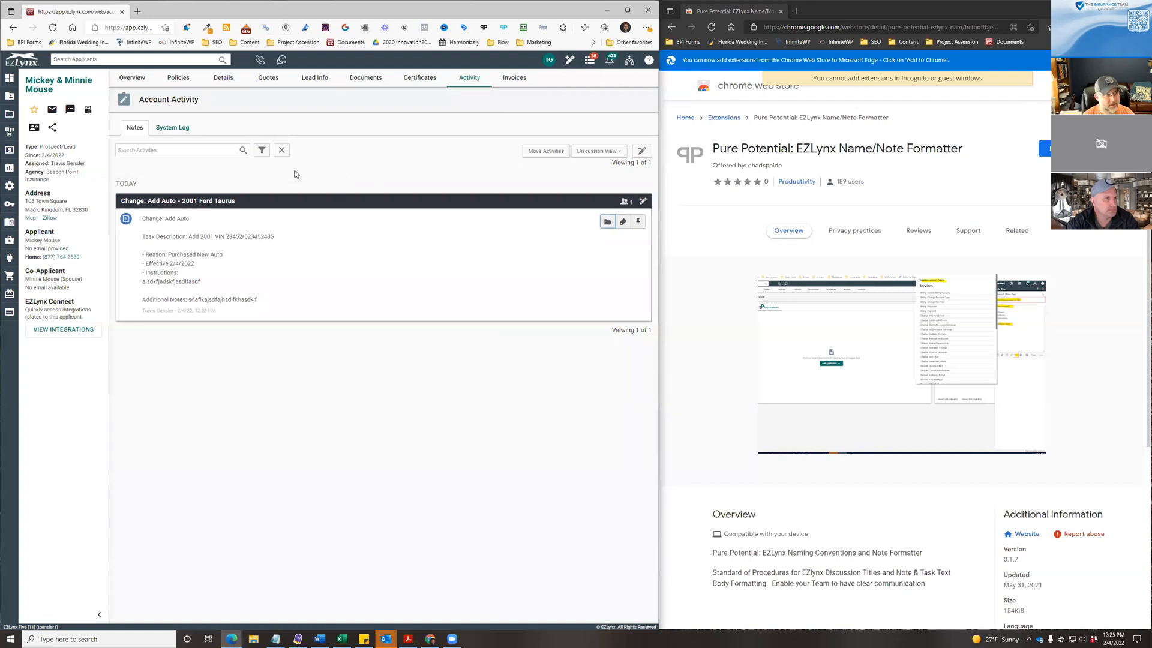
- Collapse the saved note, inspect its discussion title in the title editor, and cancel without editing it
click(295, 202)
click(174, 201)
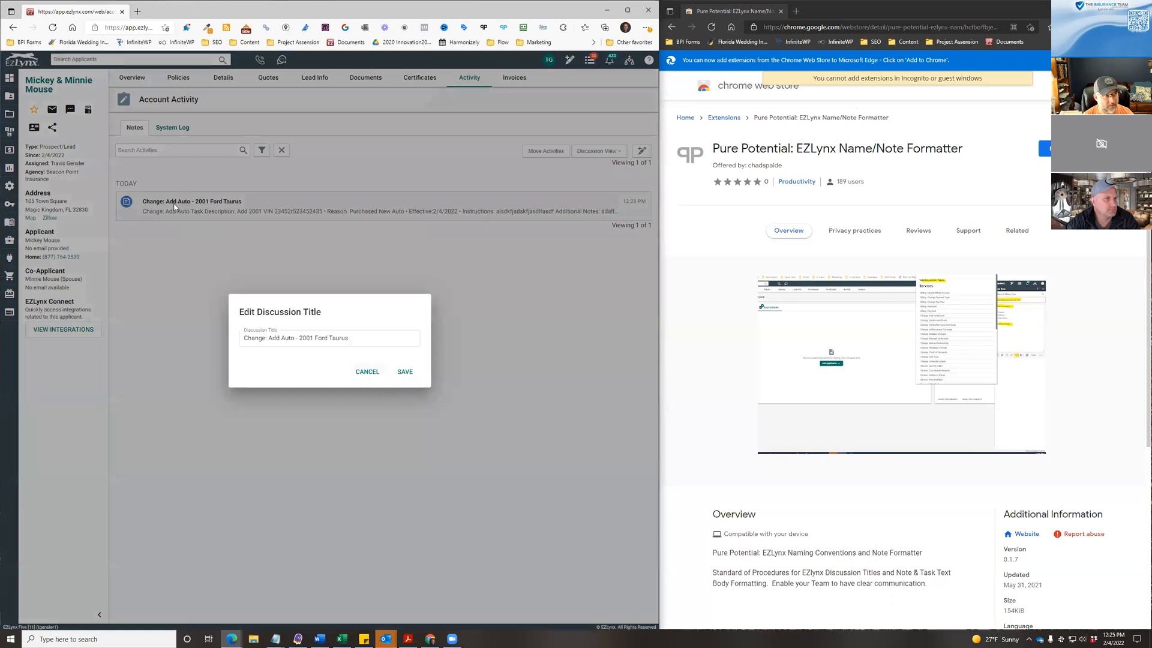
drag(383, 339, 237, 344)
click(289, 376)
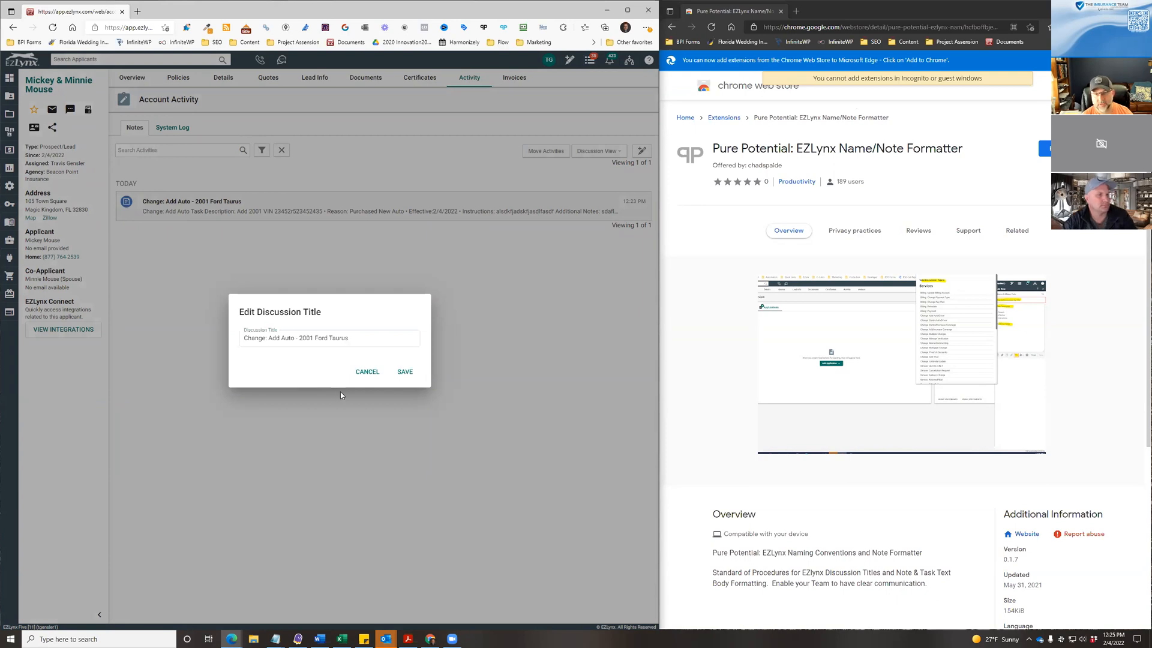
click(362, 373)
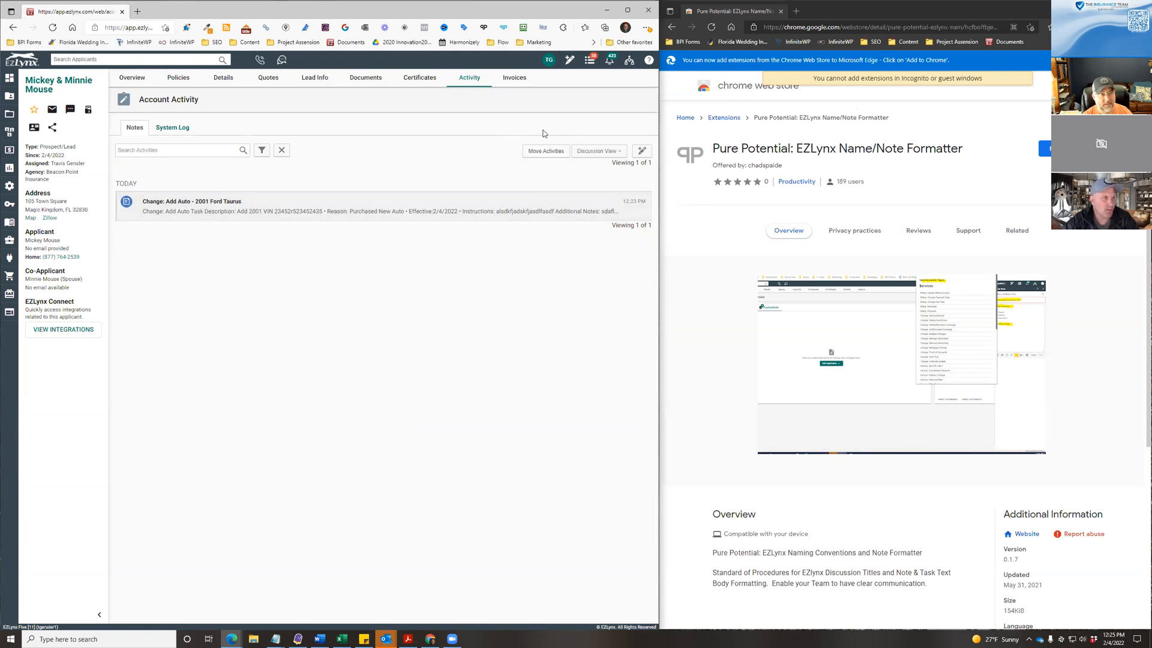
- Copy the Billing: Reinstate title from the extension's Service list and paste it into the activity search field
click(484, 30)
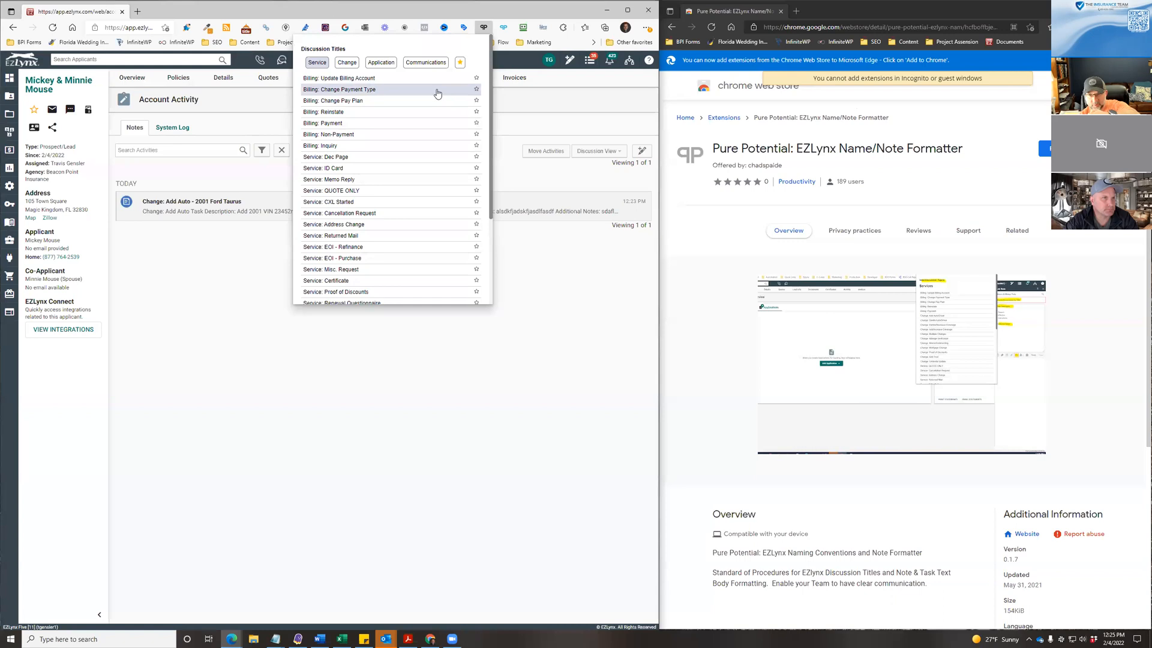
click(334, 114)
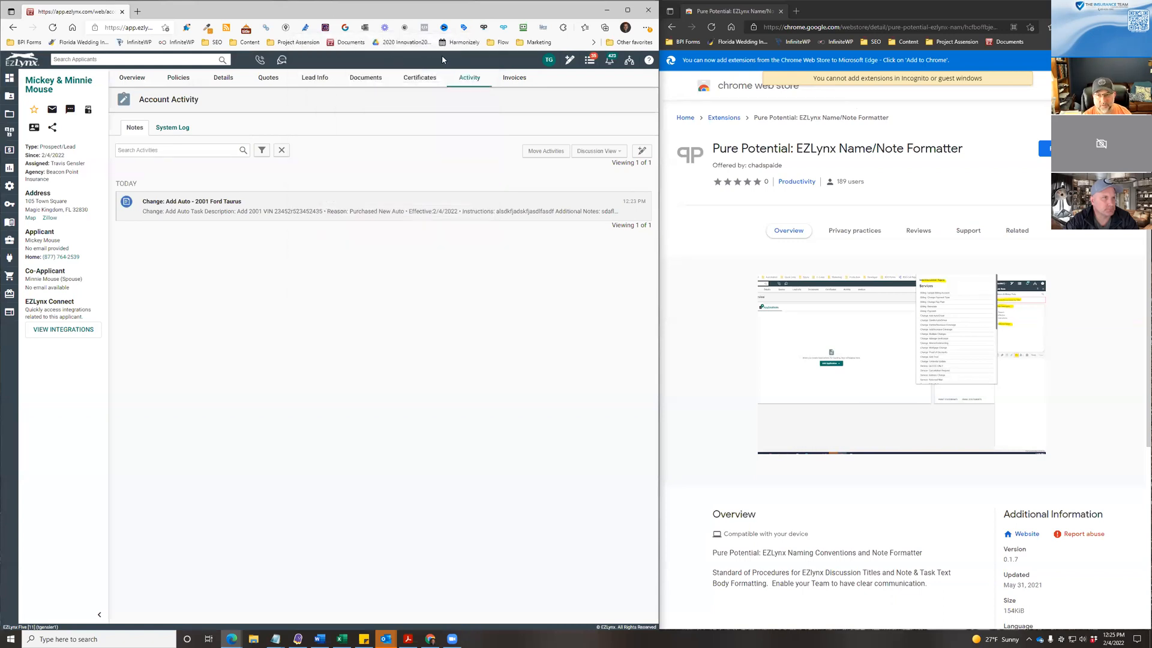
click(146, 151)
key(ctrl+v)
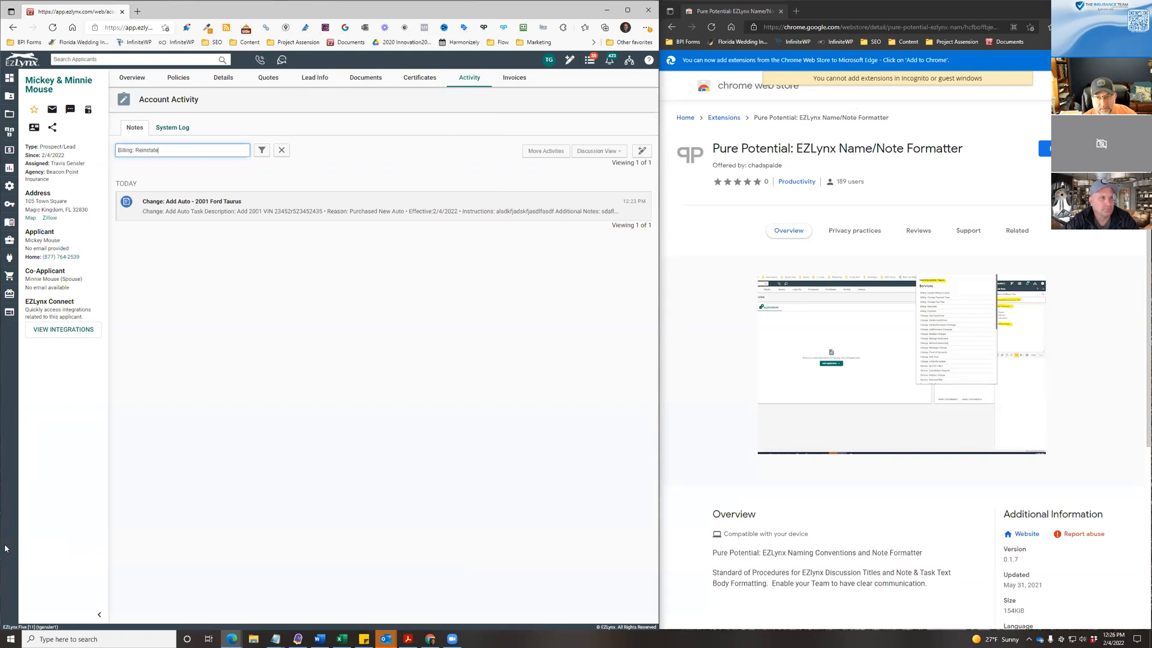
click(420, 393)
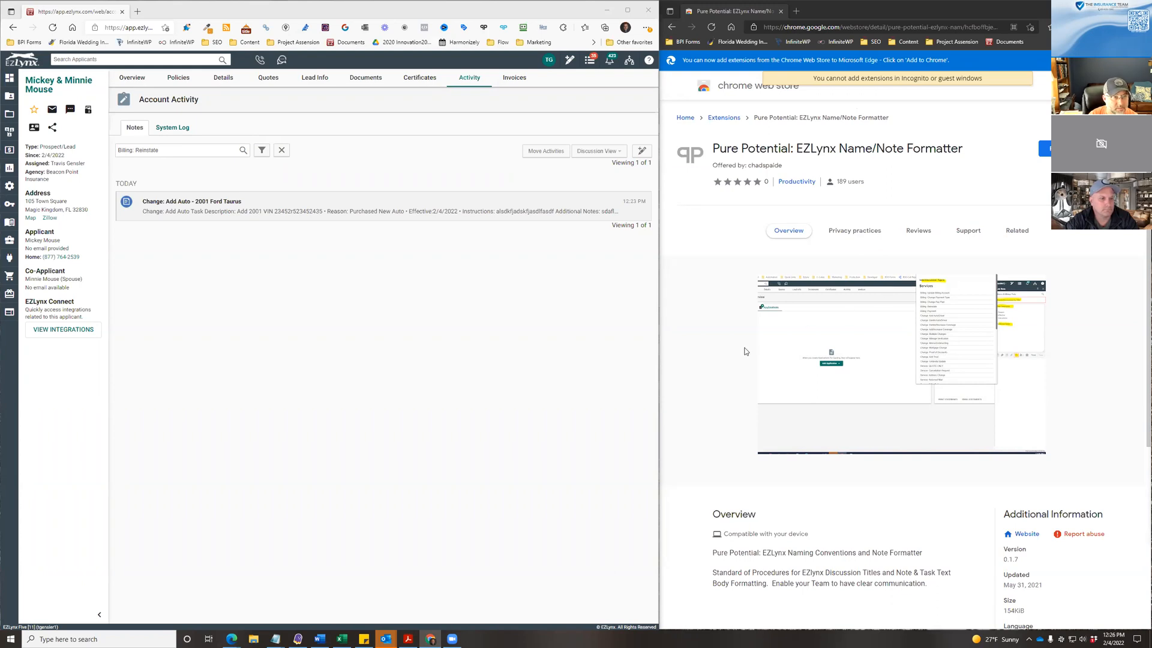
click(368, 127)
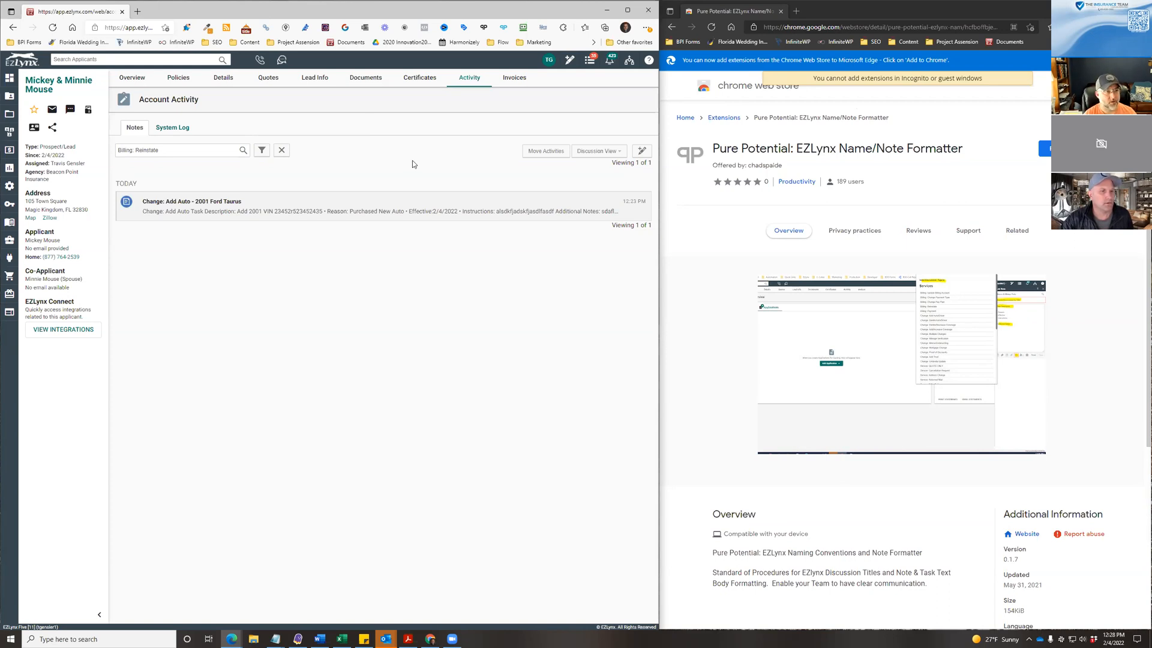
- Expand the saved Change: Add Auto note, inspect a blank follow-up note in its discussion, and close that note
click(366, 211)
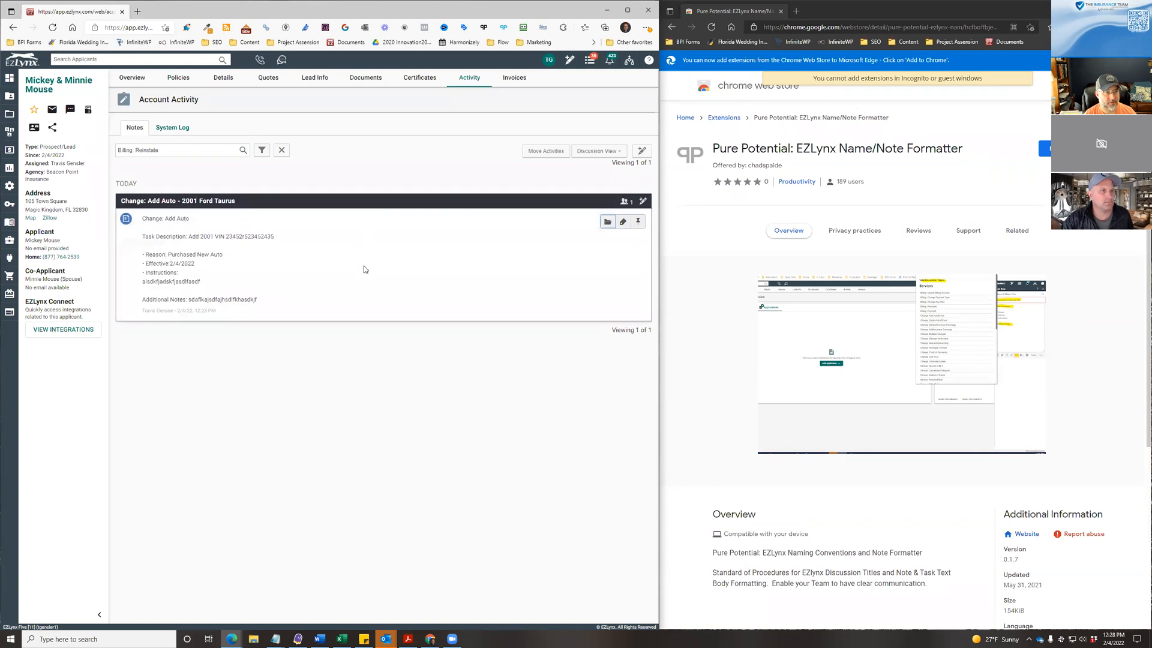
click(643, 203)
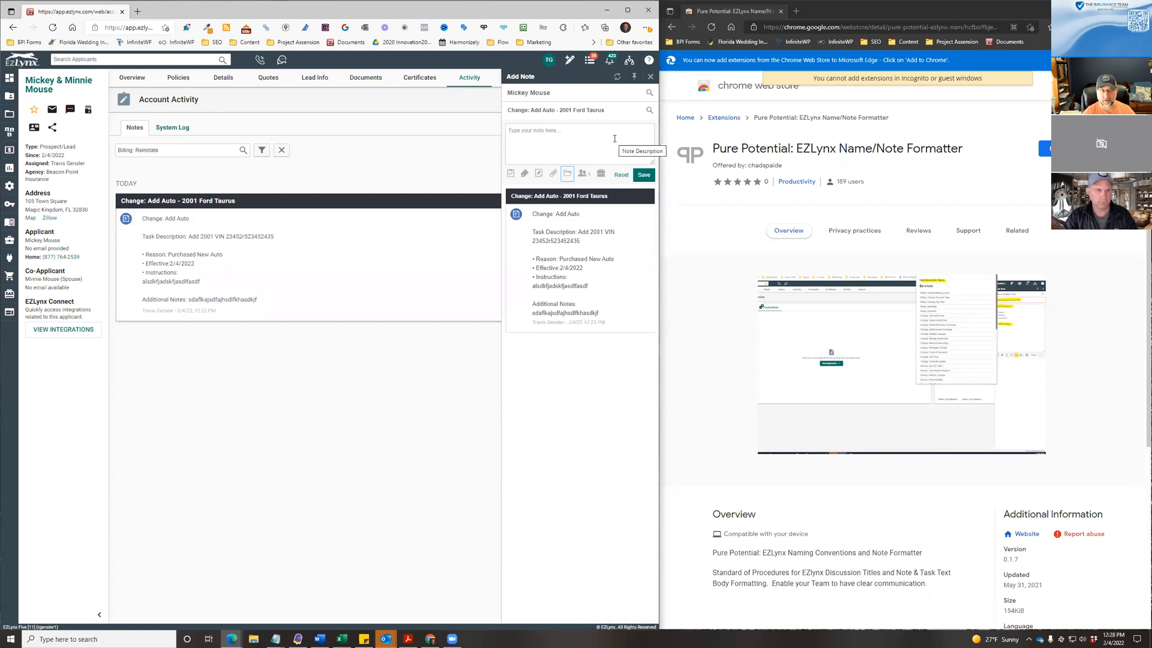
click(515, 130)
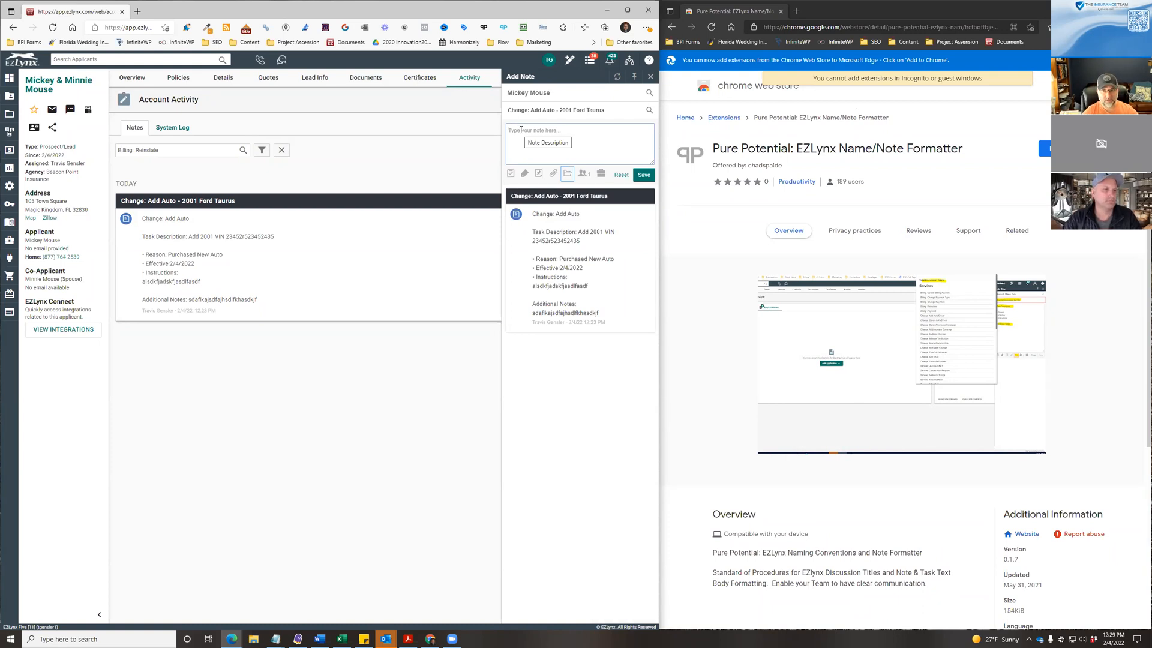
click(466, 123)
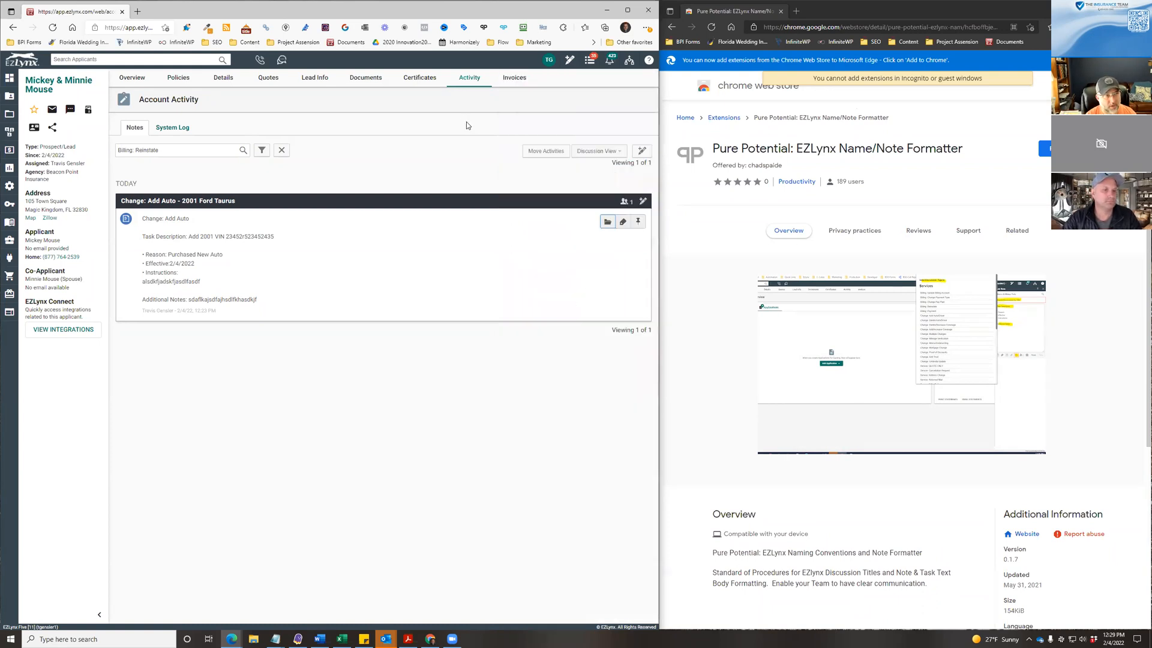
- Open a new account note, copy its entire default template text, and close the note unsaved
click(569, 60)
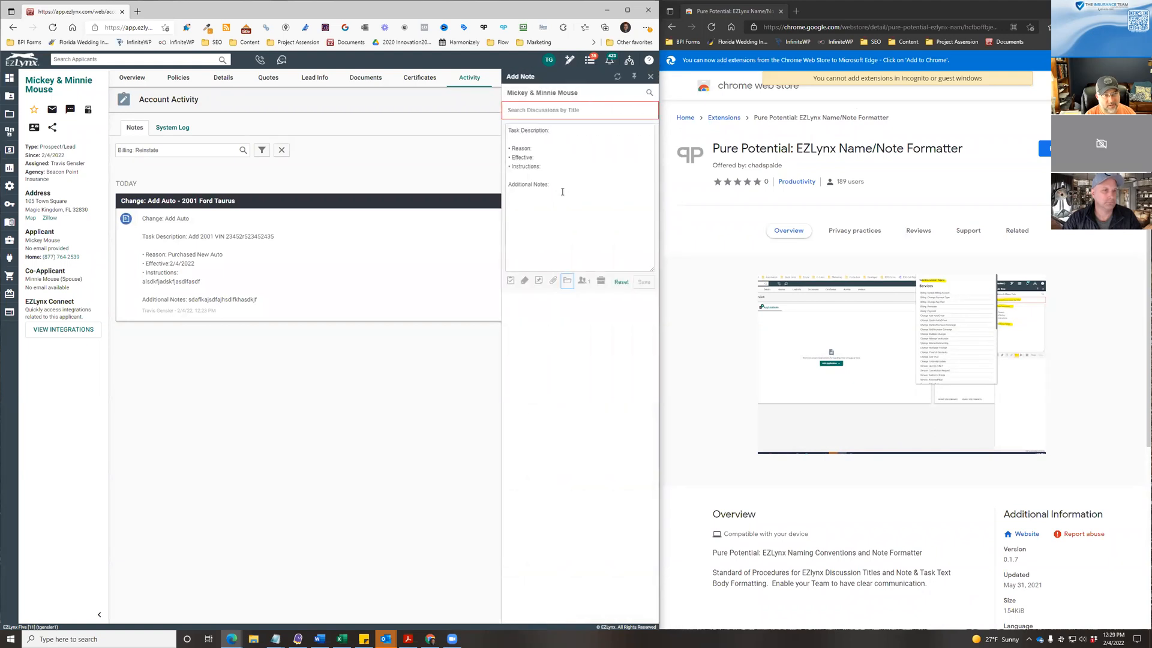
click(562, 192)
key(ctrl+a)
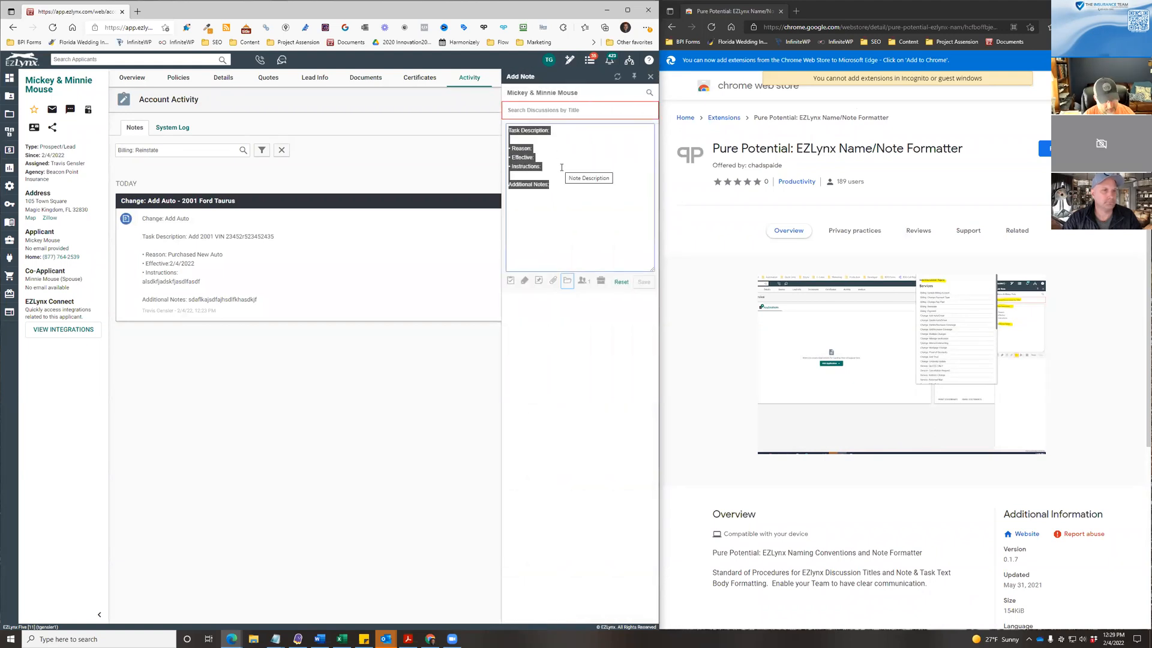
click(480, 148)
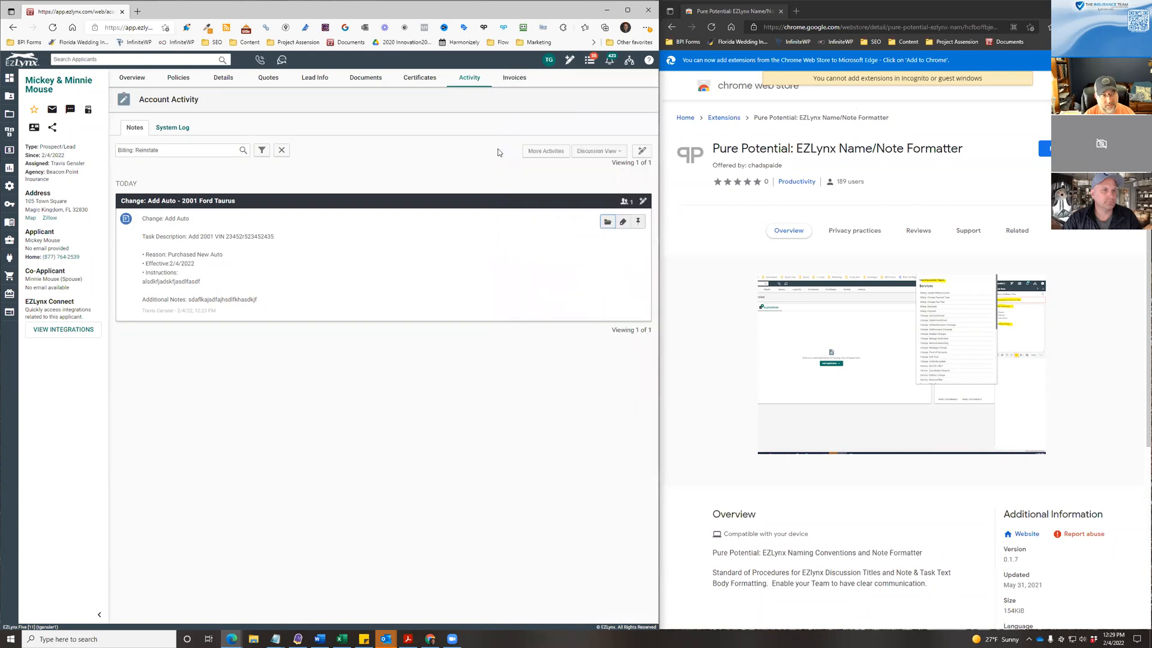
- Paste the template into a follow-up note in the Change: Add Auto discussion, enlarge the note body, and delete the Effective line
click(646, 201)
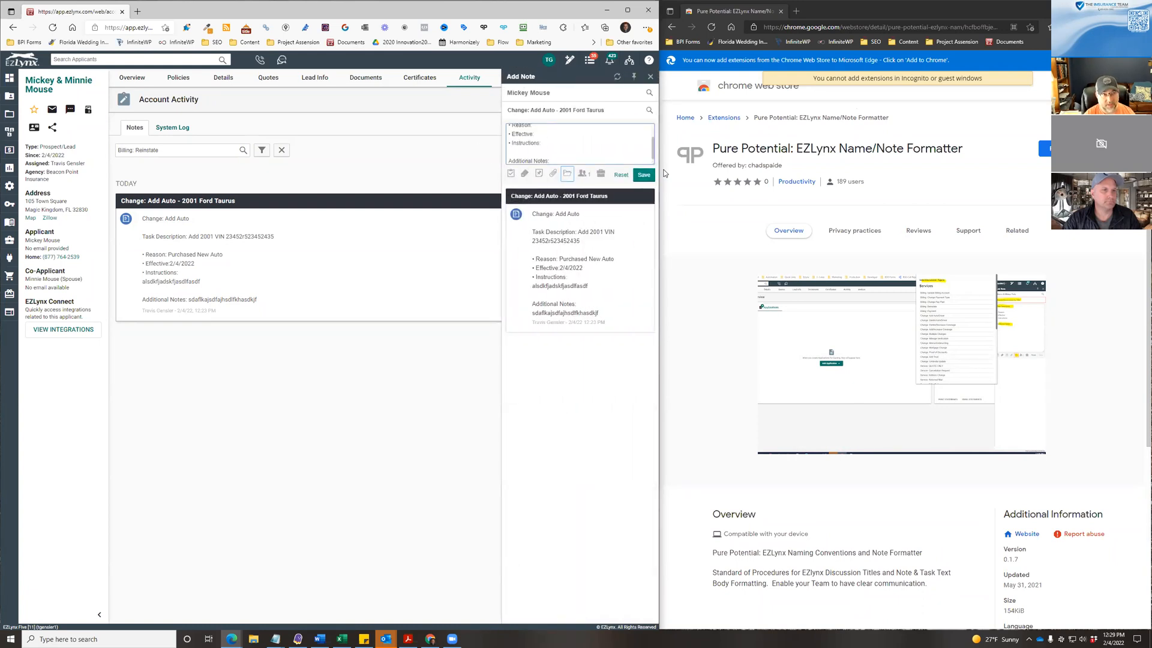
drag(652, 162, 641, 265)
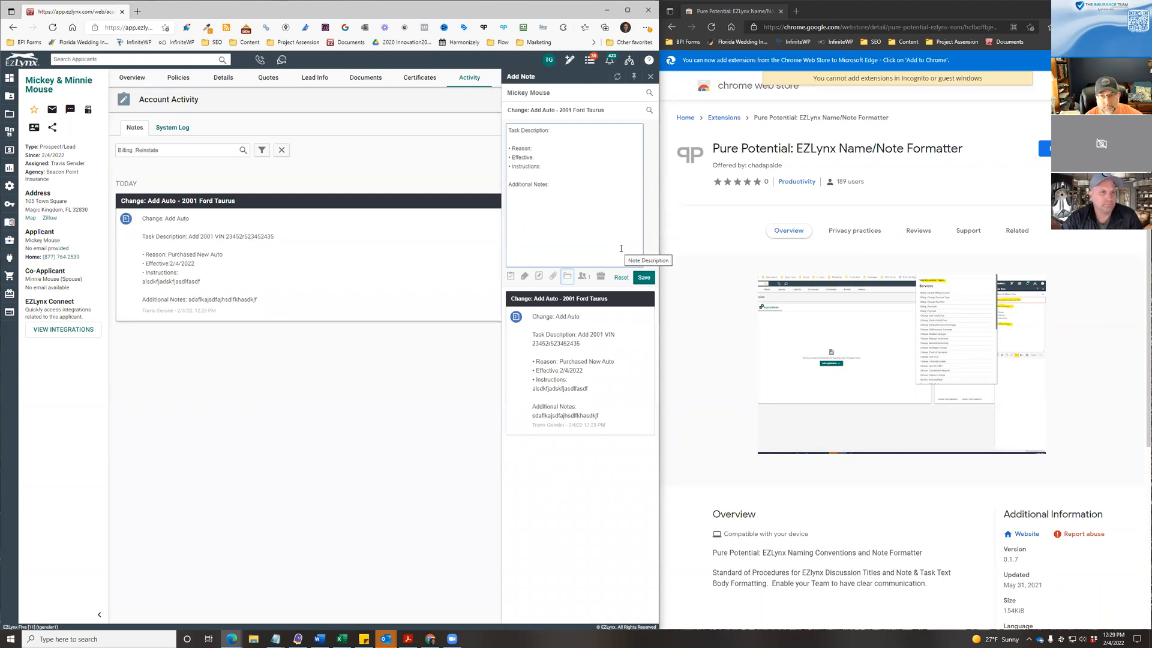
drag(534, 157, 508, 157)
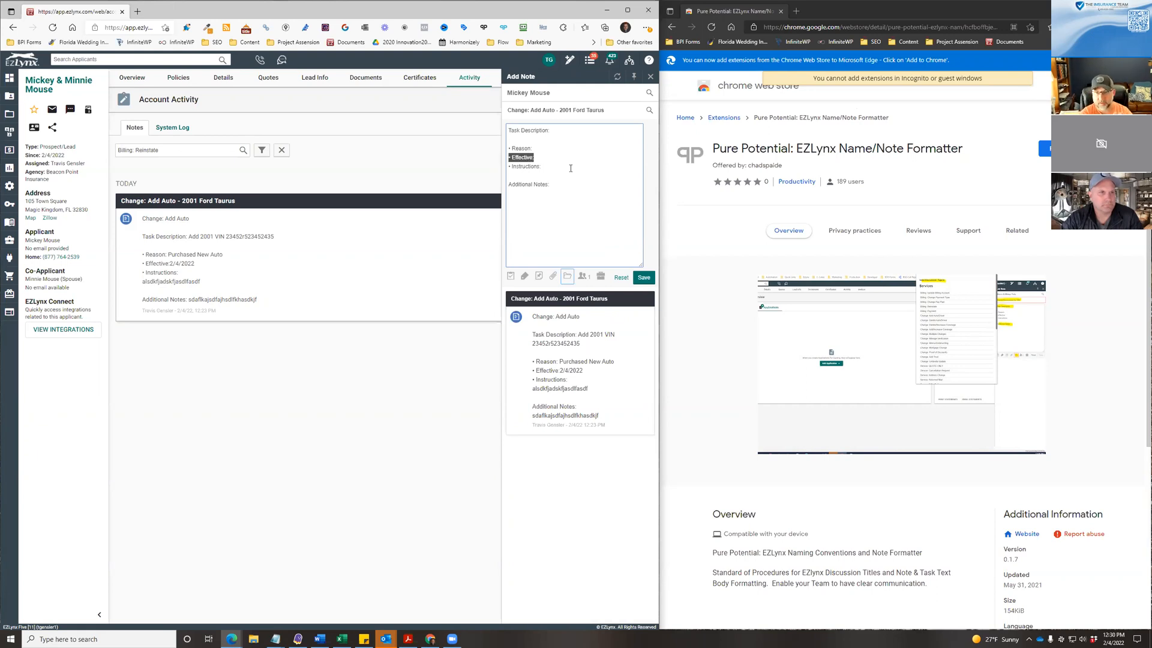
key(BackSpace)
key(BackSpace)
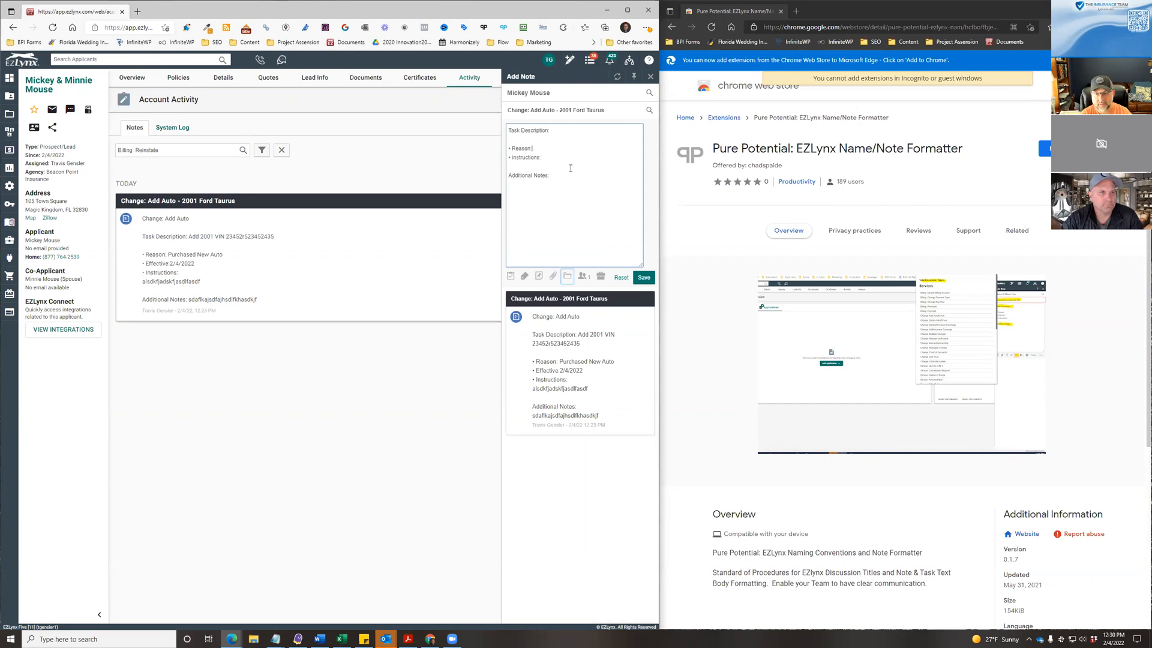
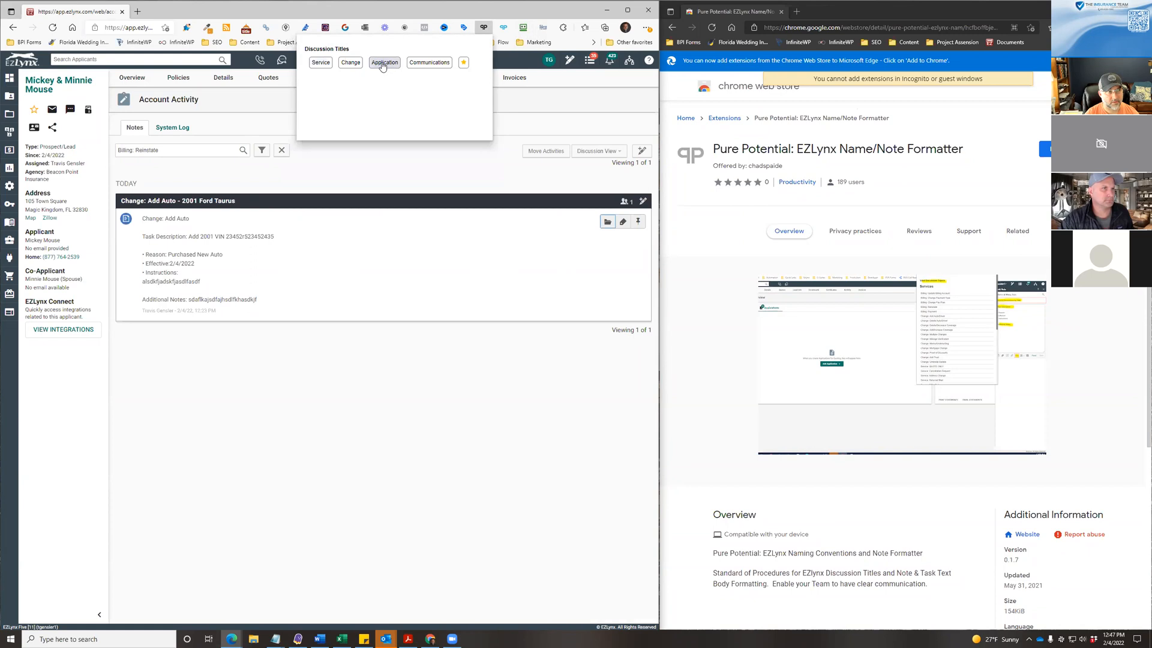
- Show the extension's Application discussion titles and pick Policy: Application
click(383, 66)
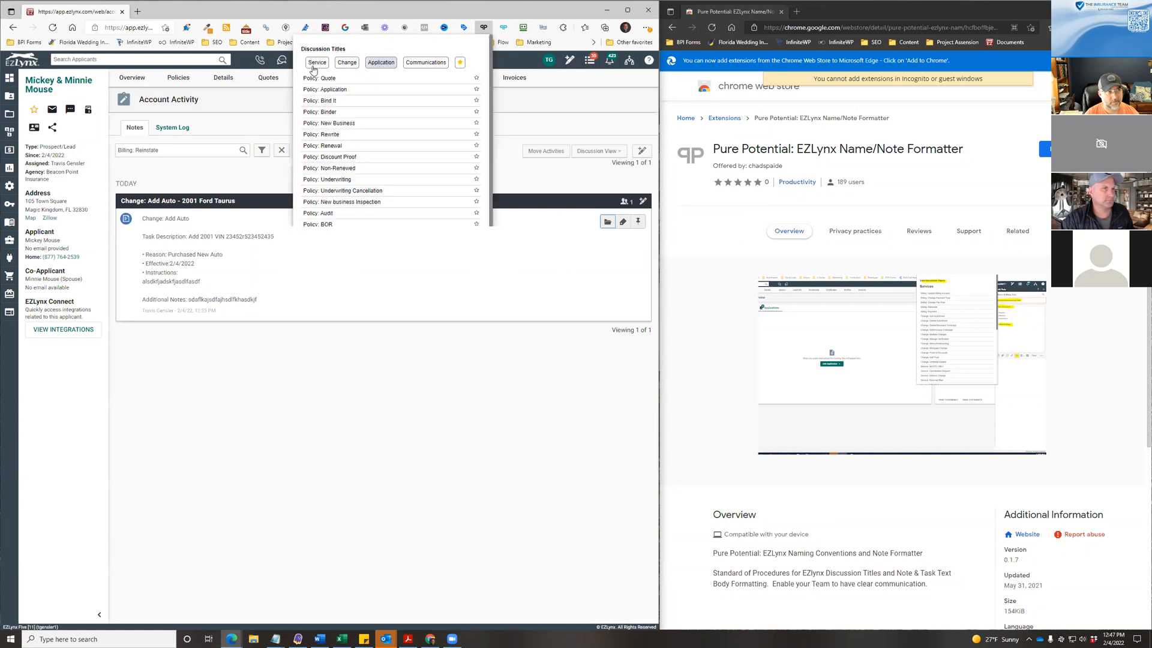
click(333, 90)
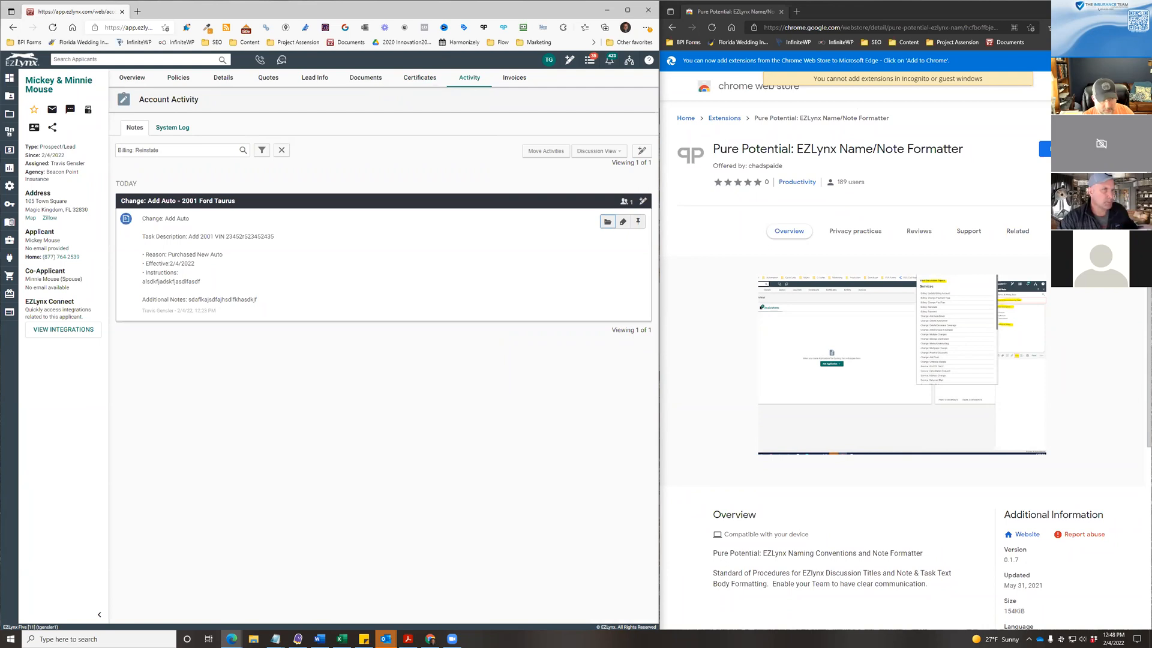
- Decline saving the plugin-update email as an EZLynx activity
click(453, 638)
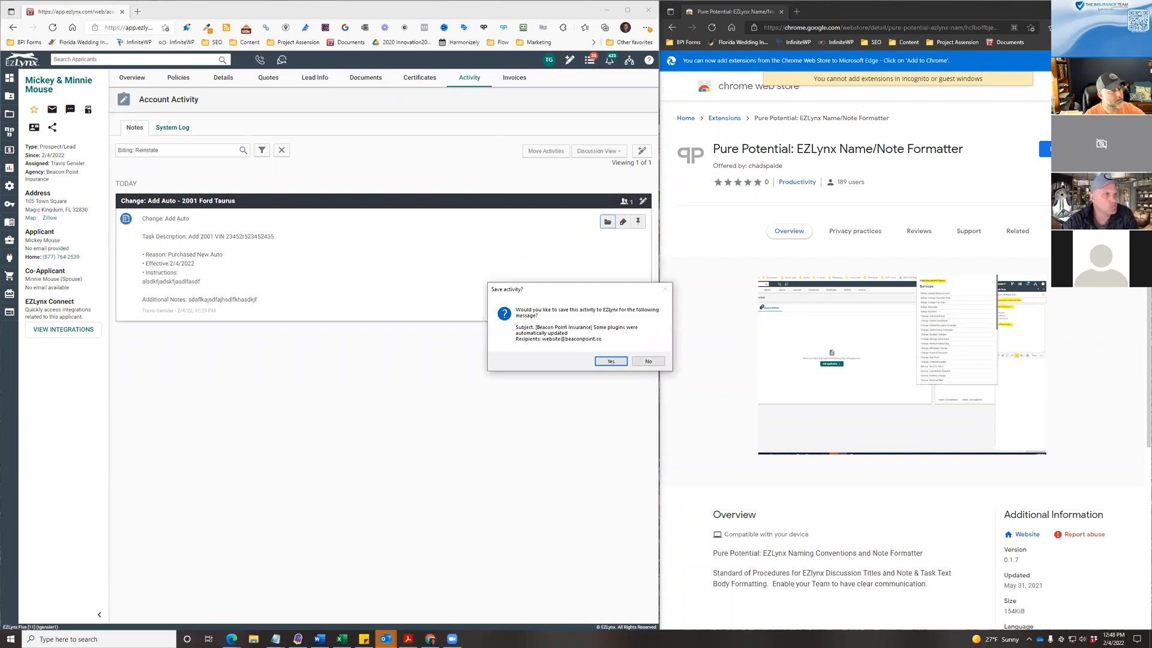
click(647, 360)
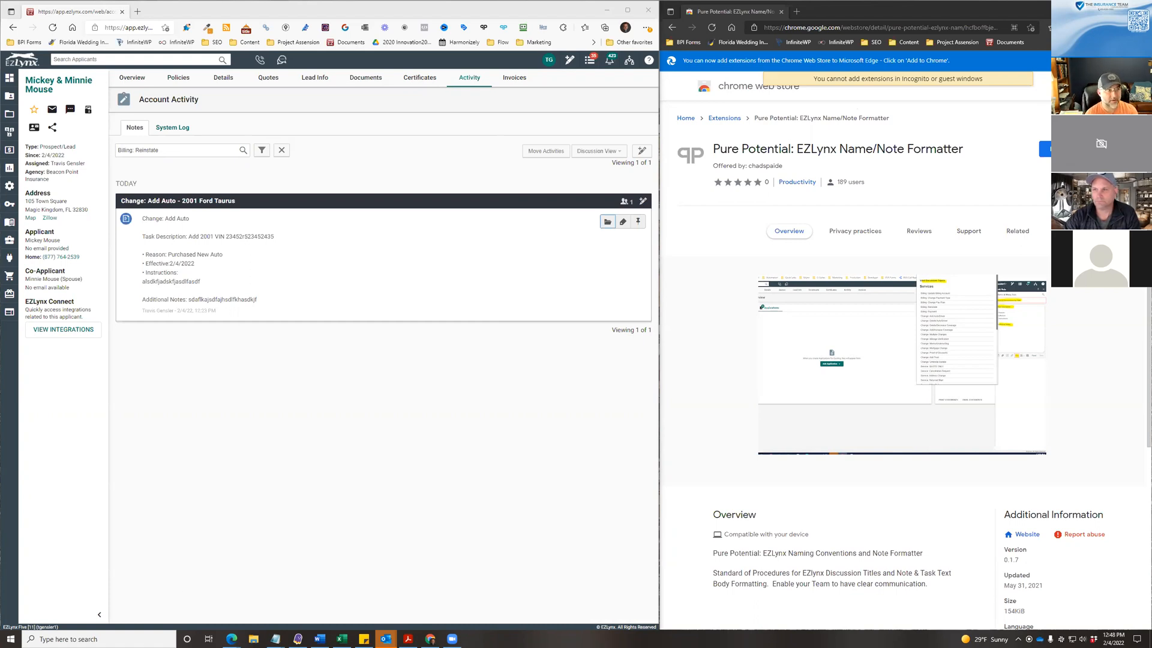
- Copy the full template text from a new account note again and close the note without saving
click(569, 61)
drag(548, 184, 510, 130)
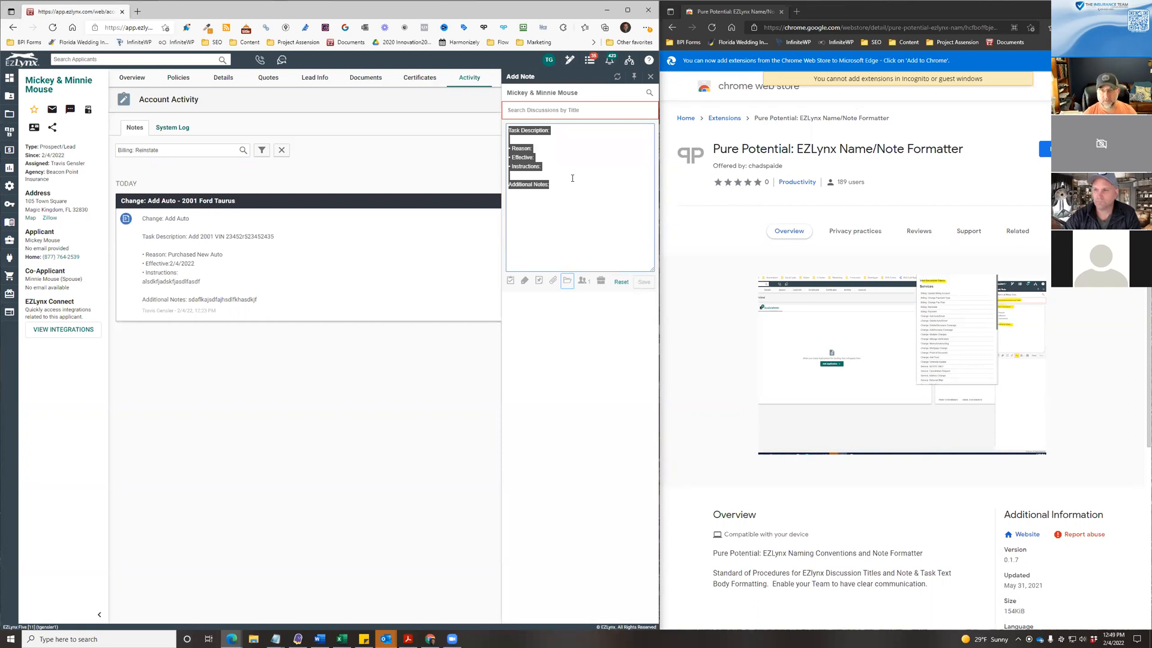
click(249, 250)
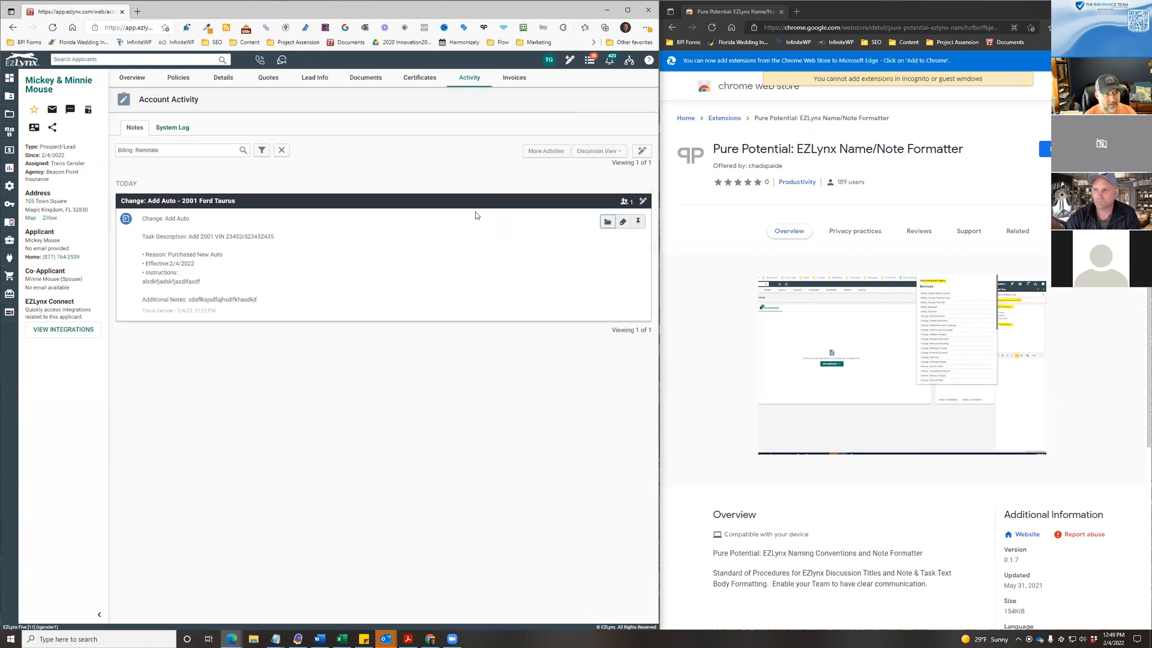
- Fill a follow-up note in the Change: Add Auto discussion with the copied template, enlarge its body, and close it unsaved
click(636, 202)
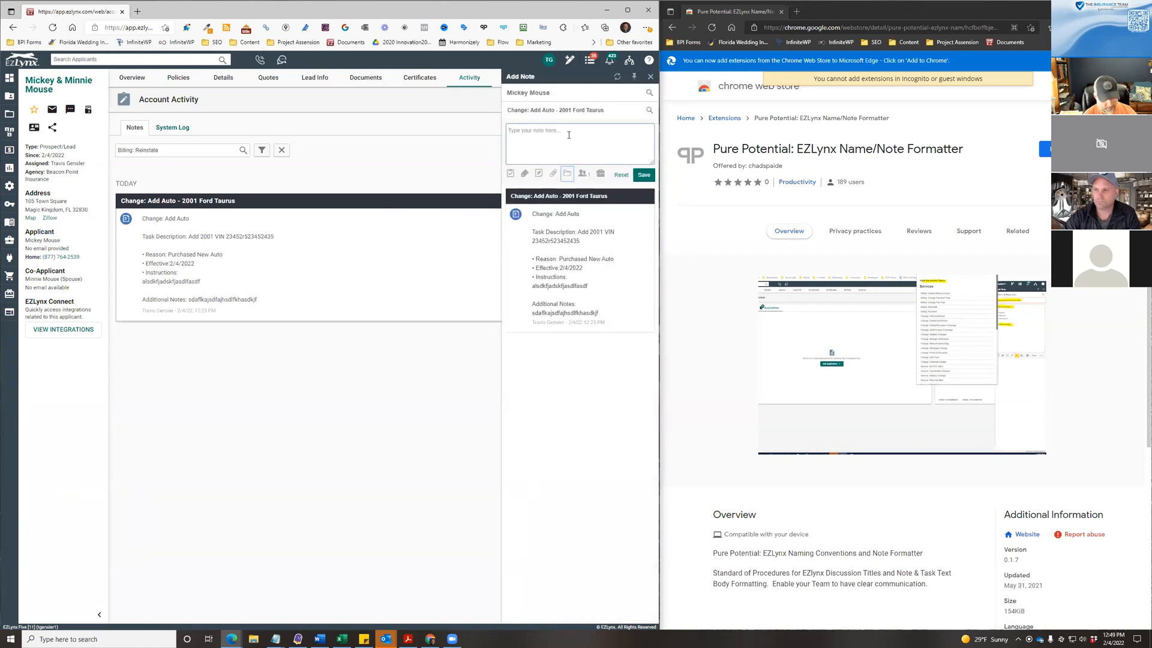
drag(653, 162, 664, 272)
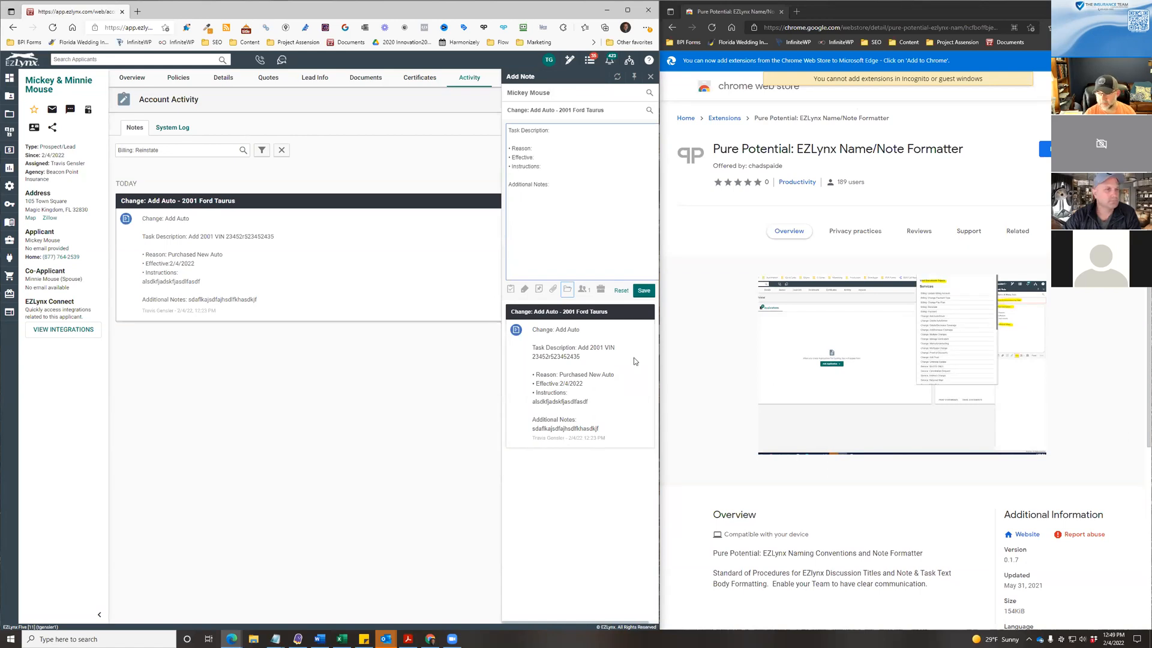
click(420, 165)
click(437, 160)
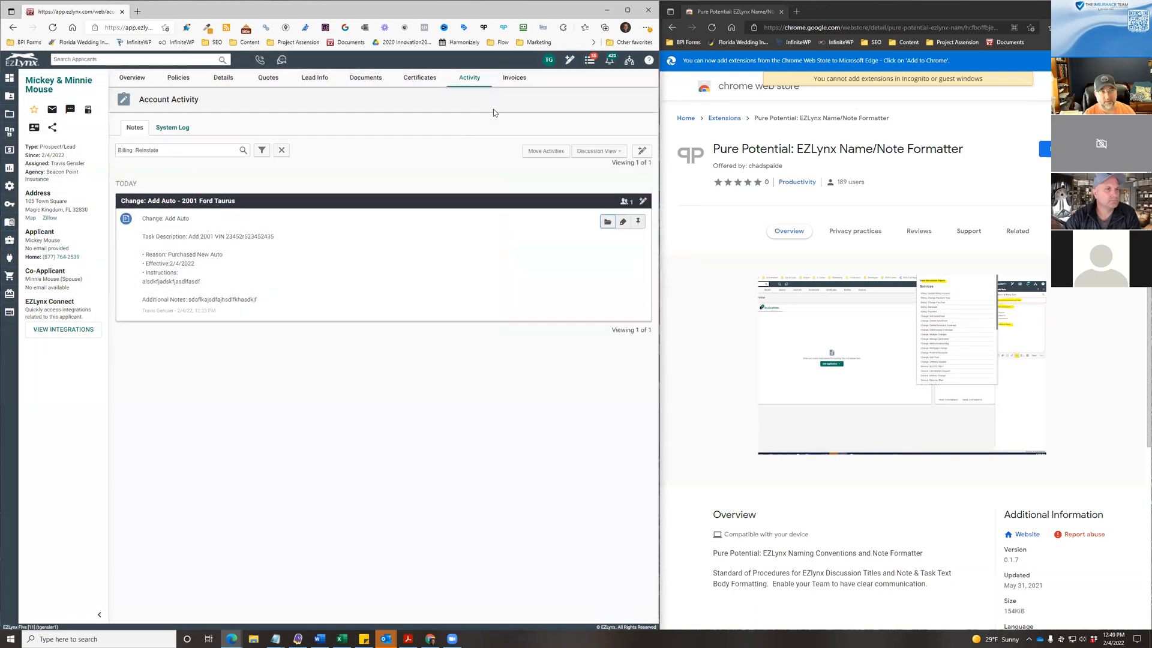
- Open a new account note with the default template and start editing its body
click(569, 61)
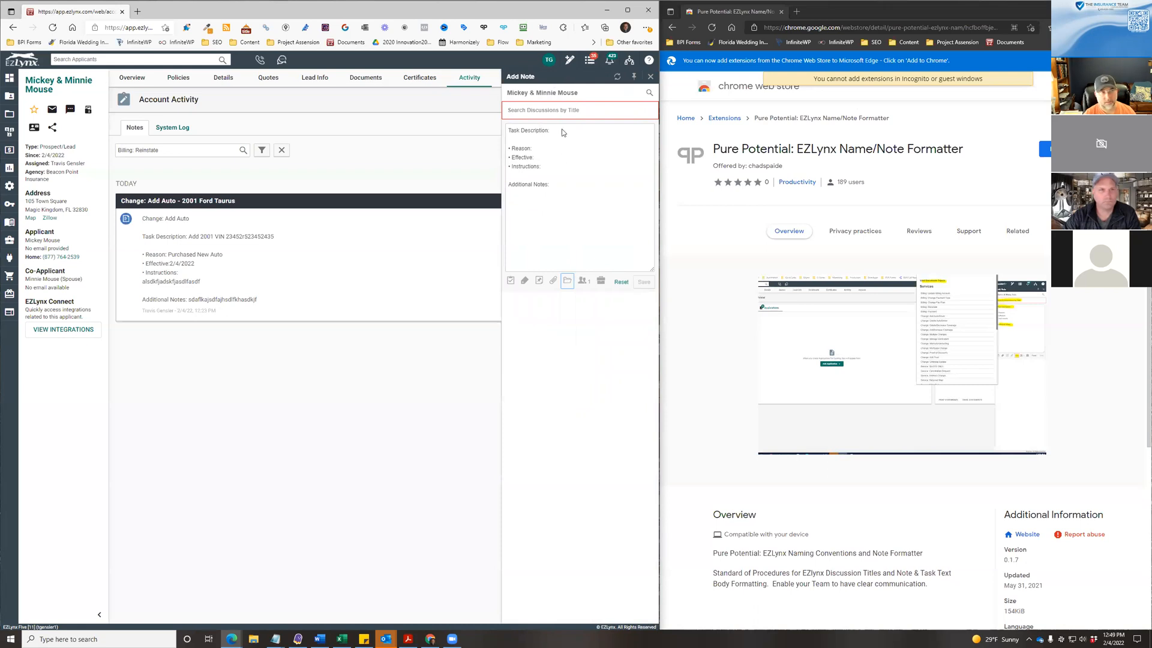
click(516, 128)
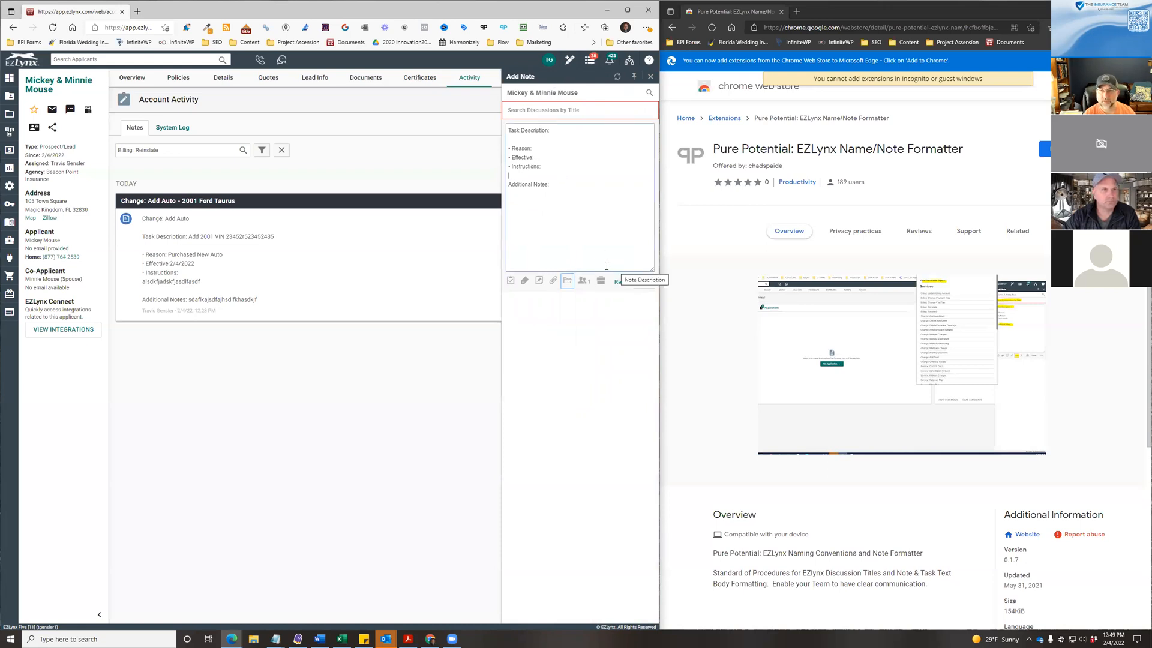